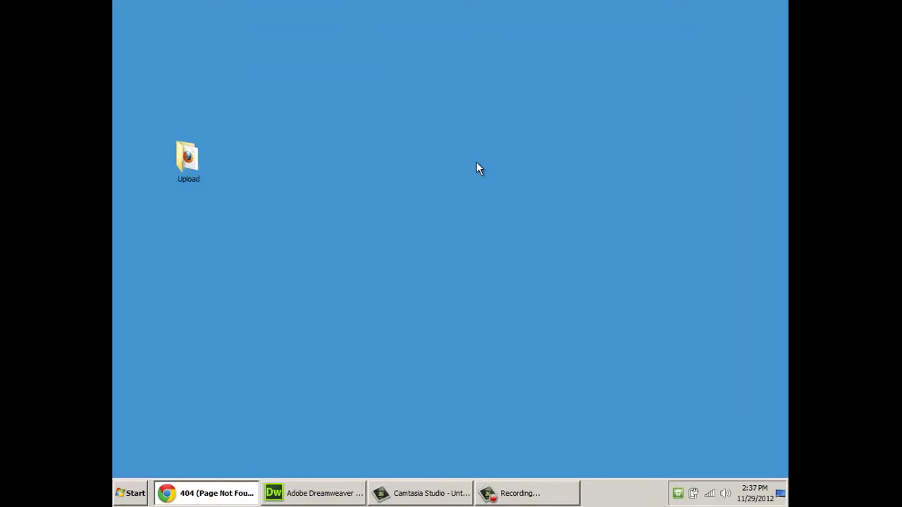
Check the desktop Upload folder's contents, index.html and the images folder, then close it.
click(198, 157)
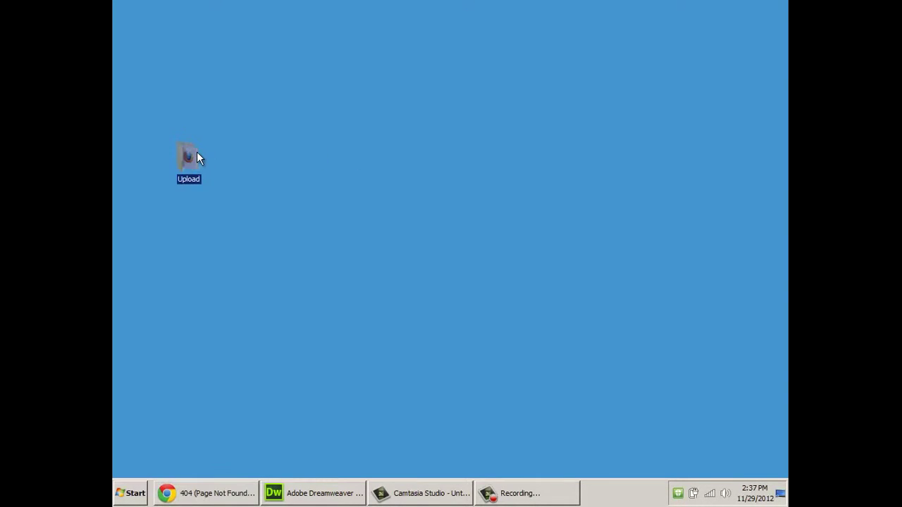
double_click(198, 158)
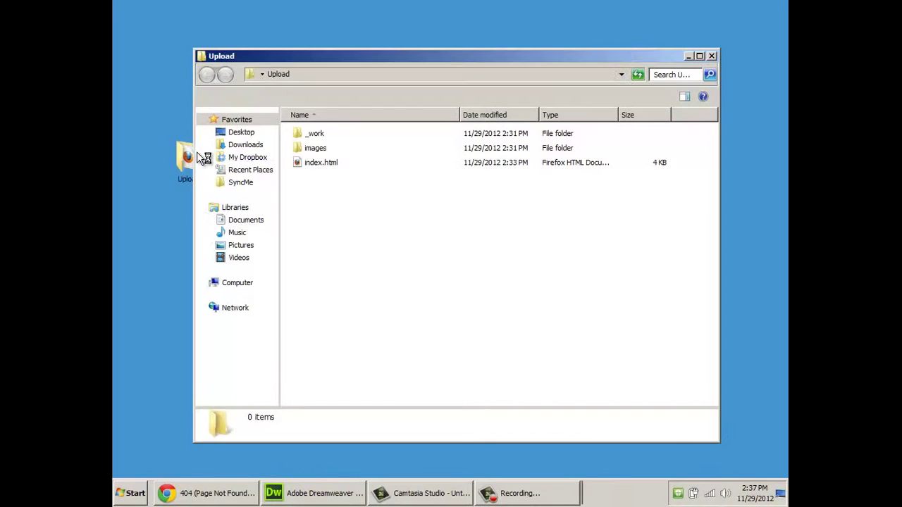
click(323, 167)
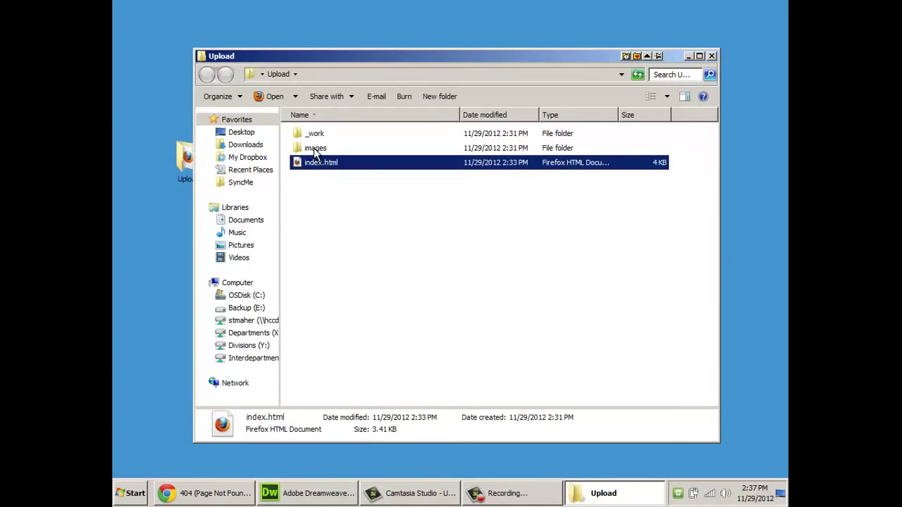
click(315, 150)
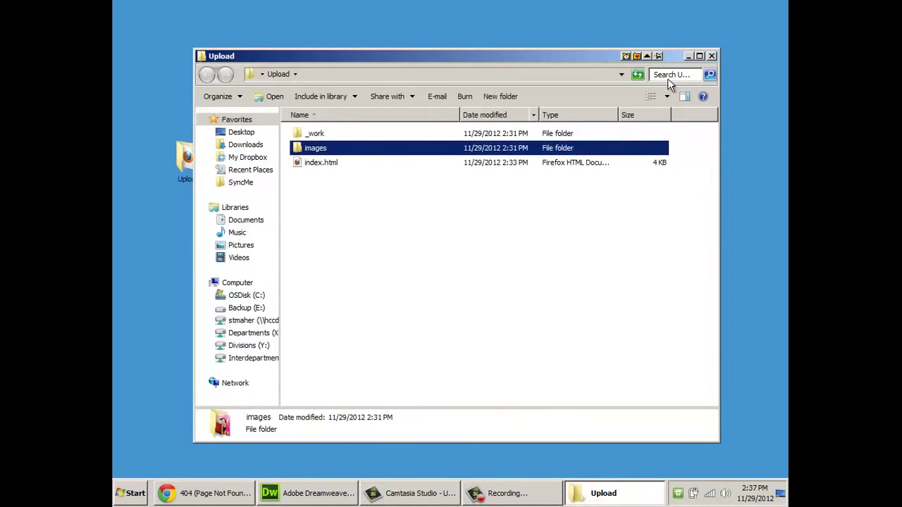
click(712, 56)
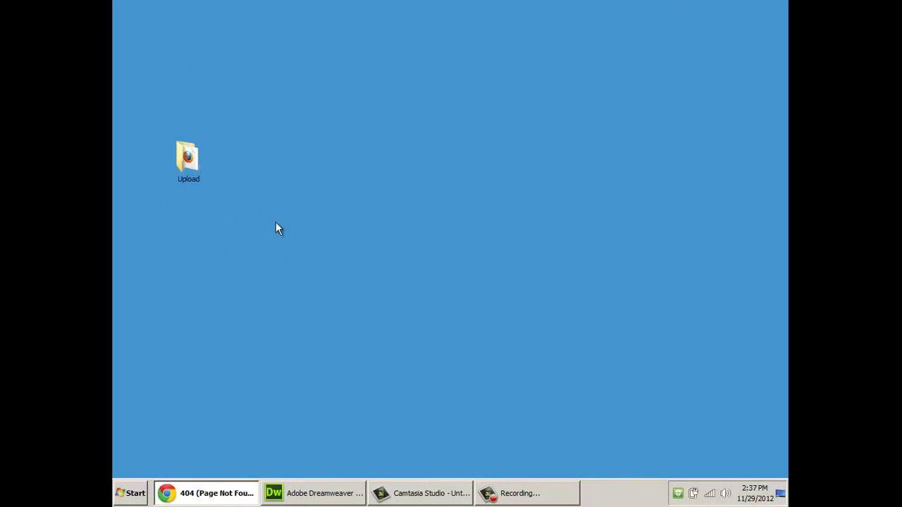
Create a new site named Upload using Desktop\Upload as its local folder, then add a server.
click(325, 494)
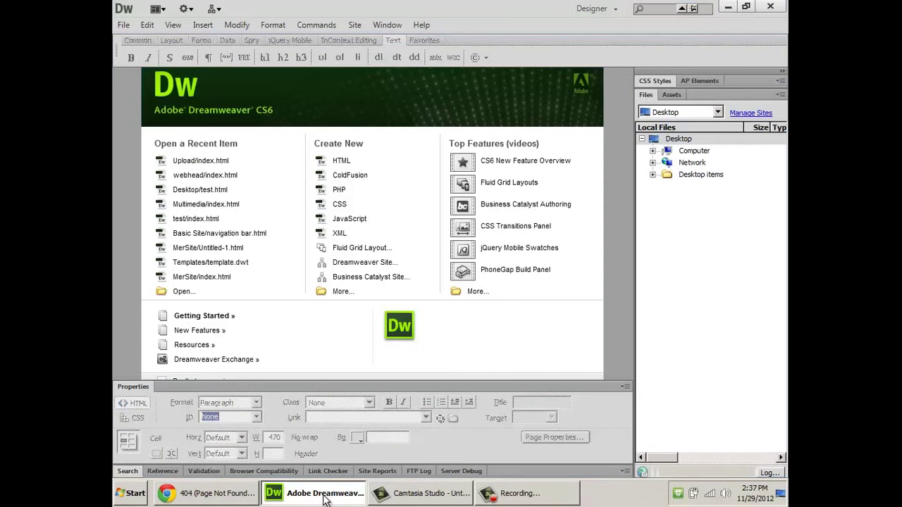
click(356, 26)
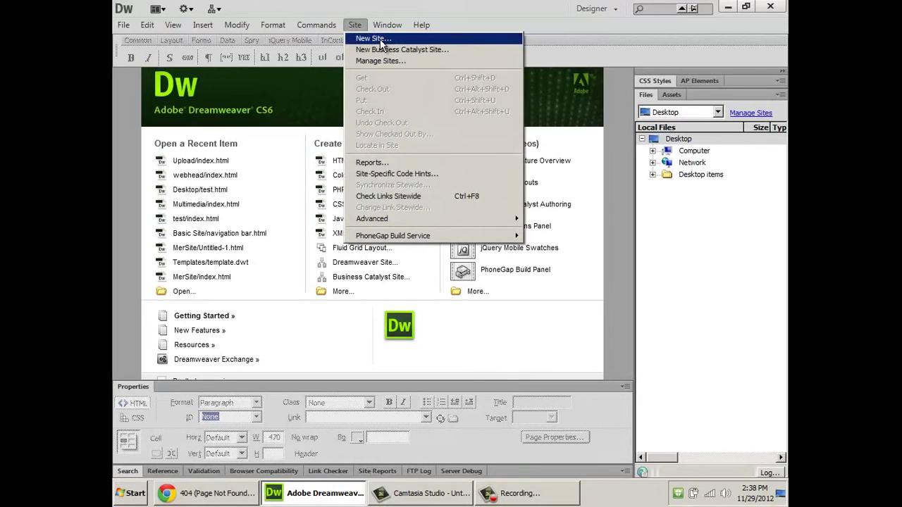
click(377, 39)
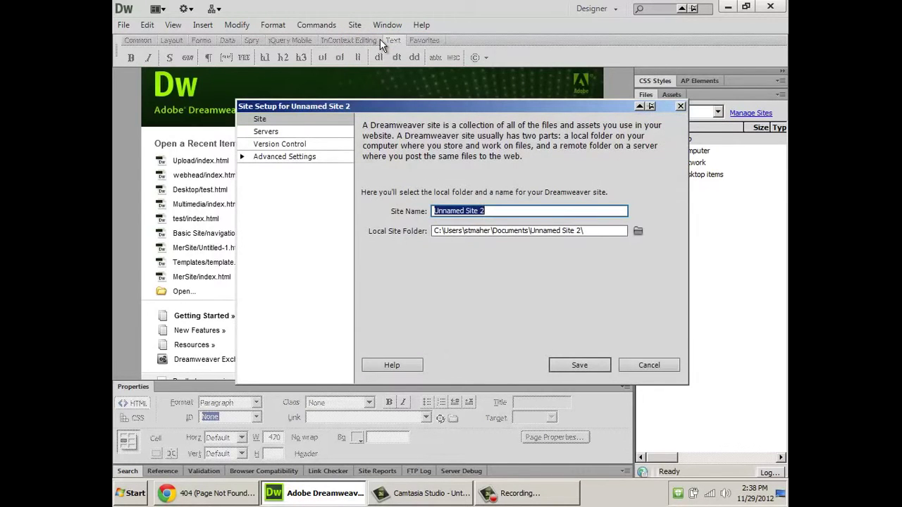
text(Upload)
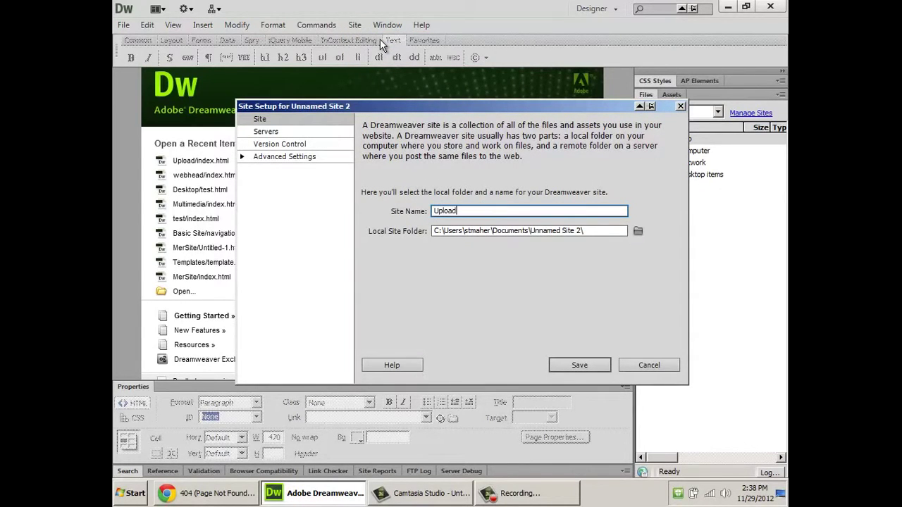
click(637, 231)
click(313, 201)
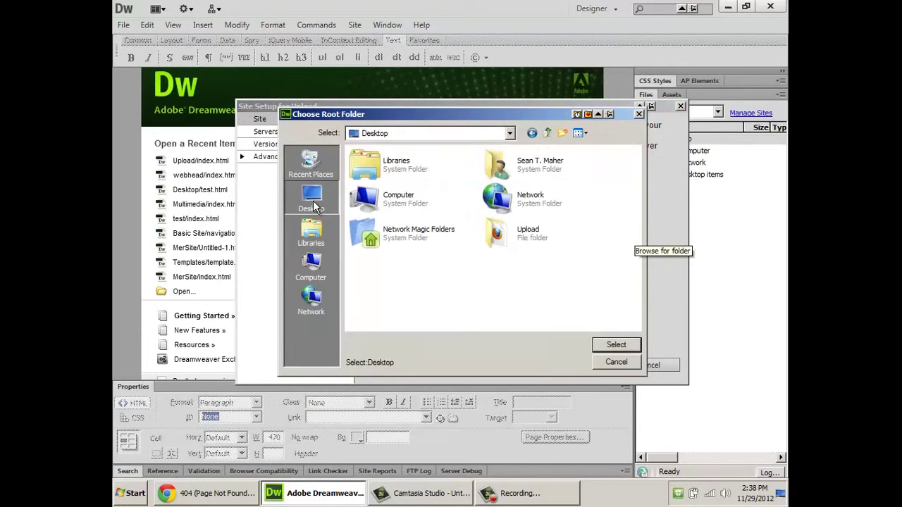
click(533, 239)
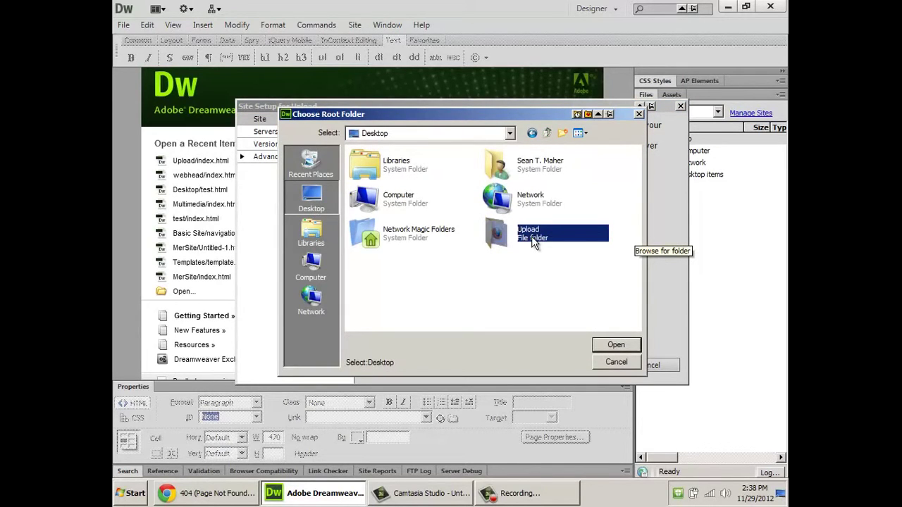
click(612, 348)
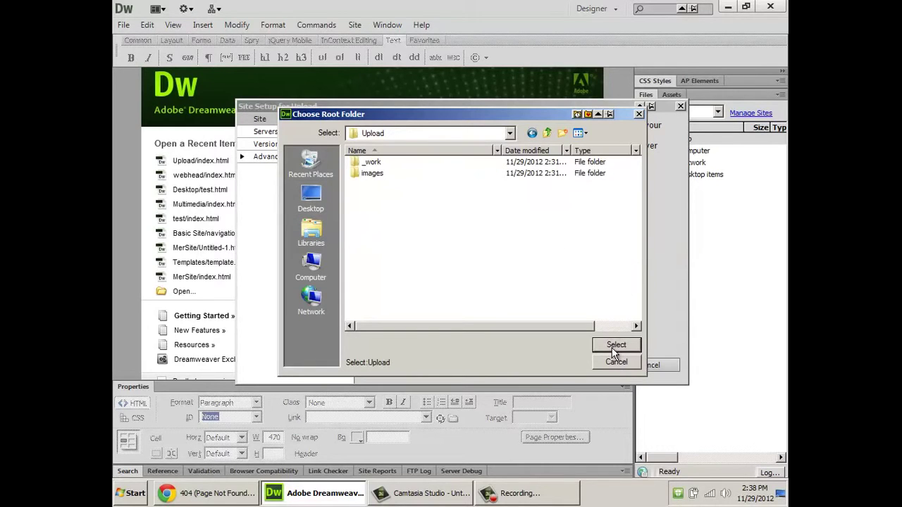
click(617, 346)
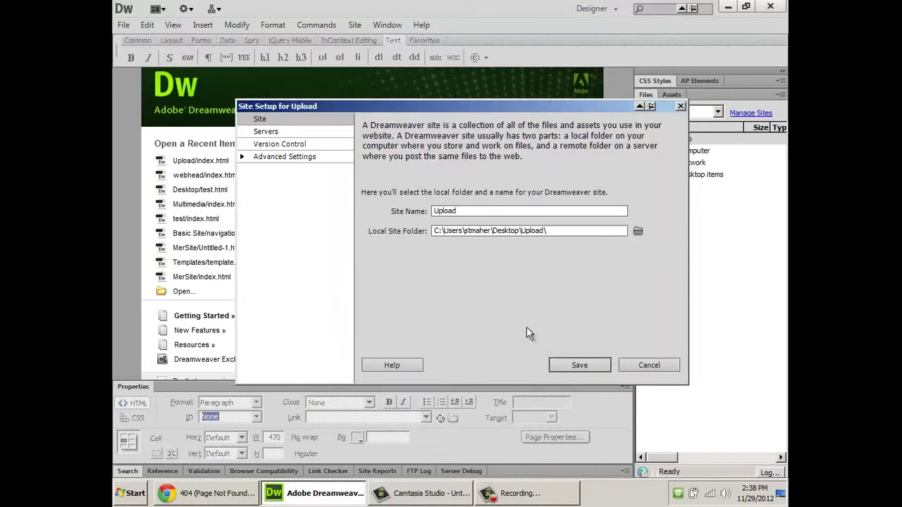
click(280, 136)
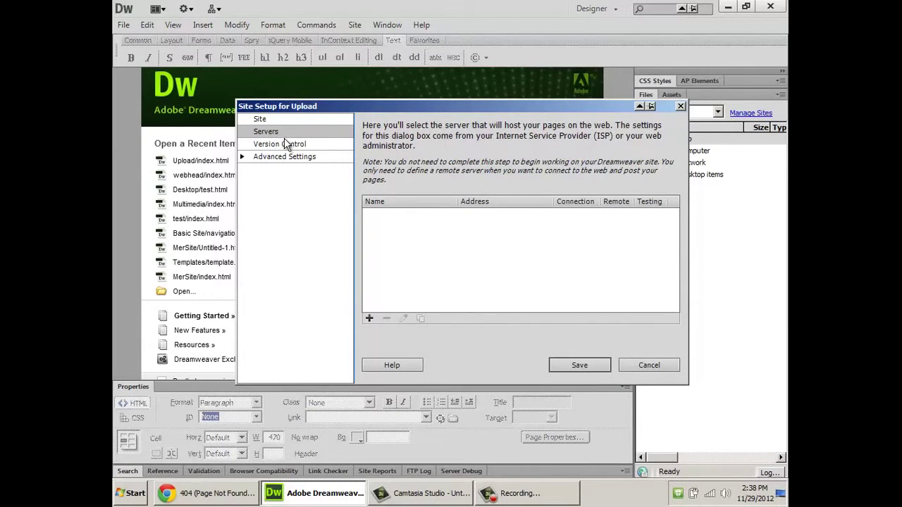
click(370, 319)
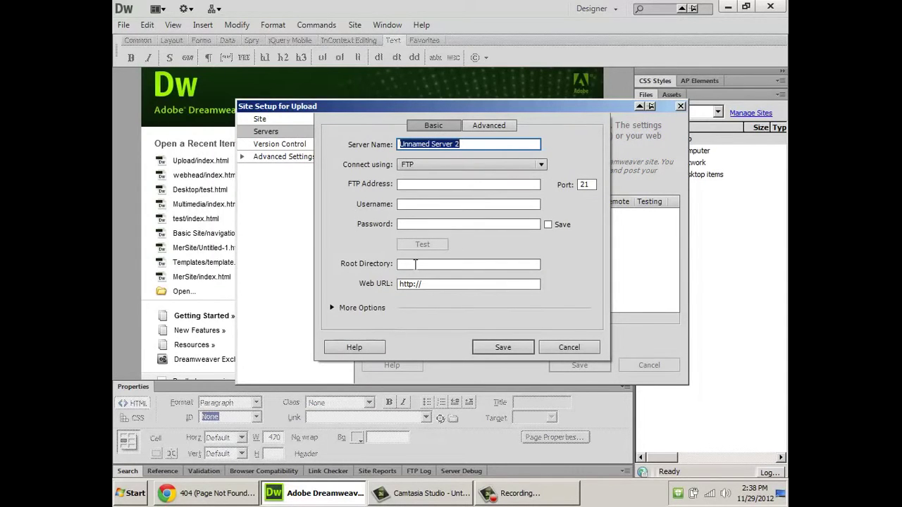
Name the server Upload, keep FTP, and set the FTP address to hcc-webhead.net.
text(U)
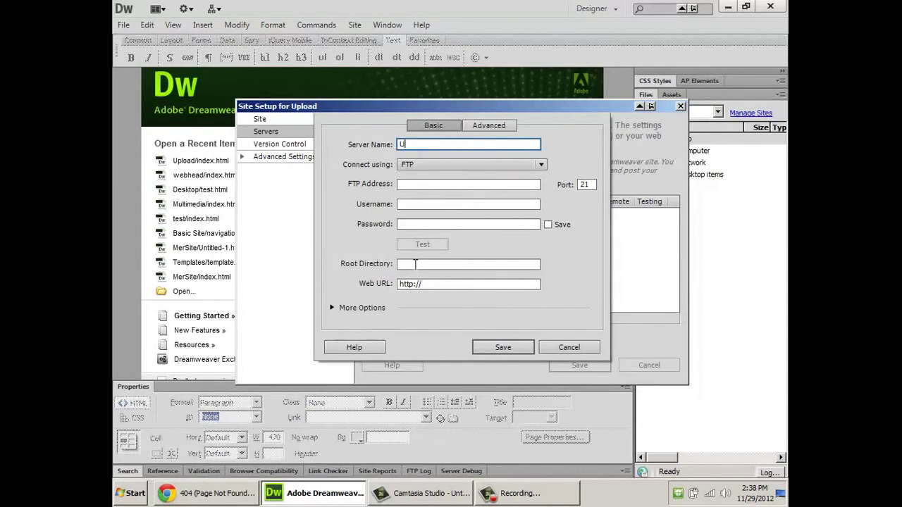
text(pload)
click(412, 167)
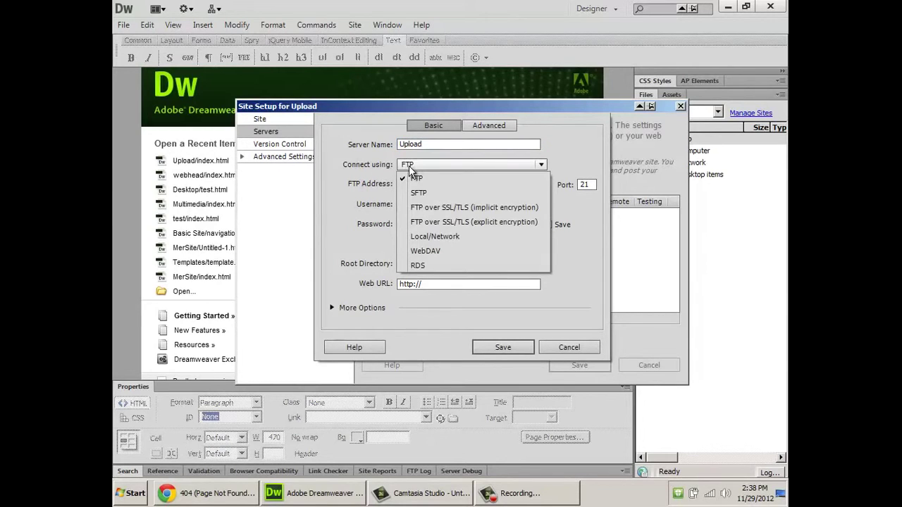
click(444, 178)
click(415, 185)
text(hcc-we)
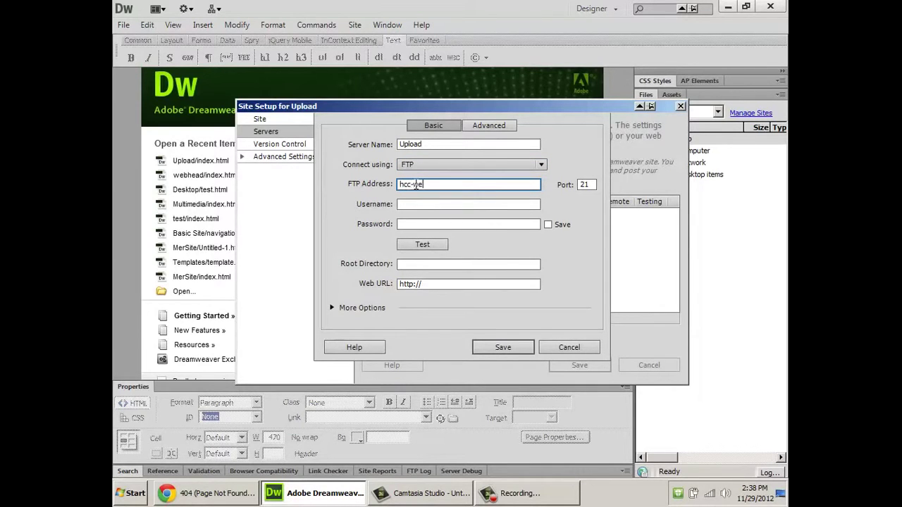
text(bhead.net)
key(Tab)
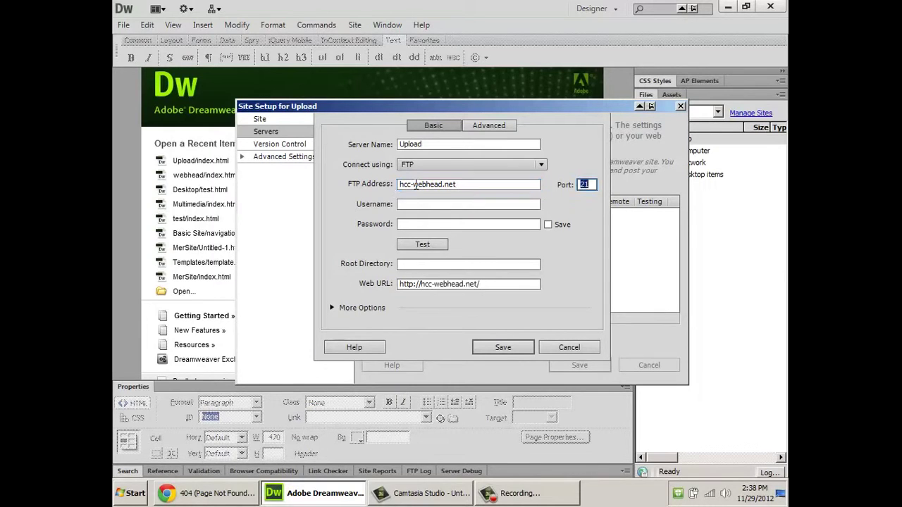
key(Tab)
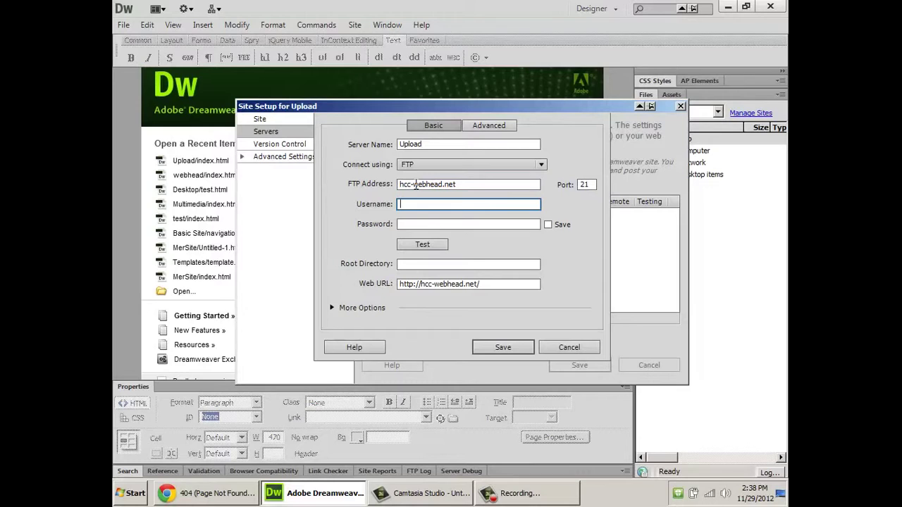
click(413, 184)
text(2)
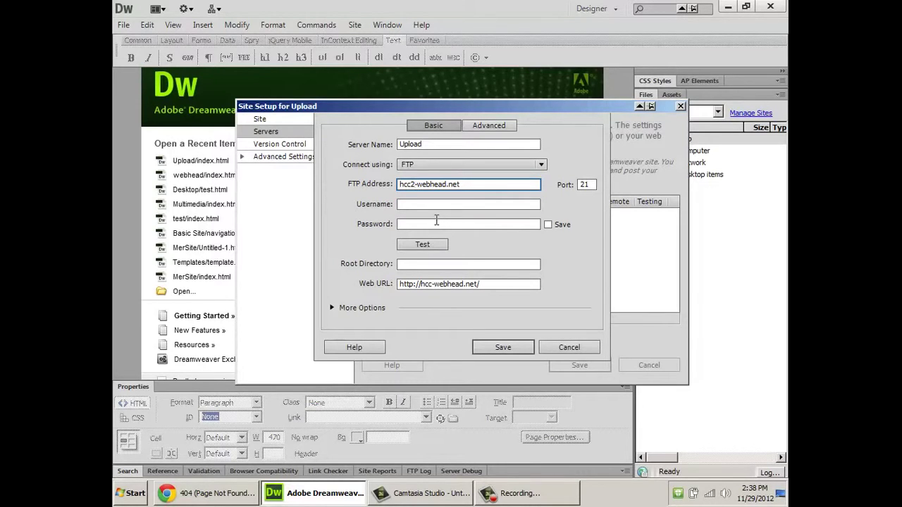
key(BackSpace)
Enter the FTP username and password, then test the connection successfully.
click(433, 204)
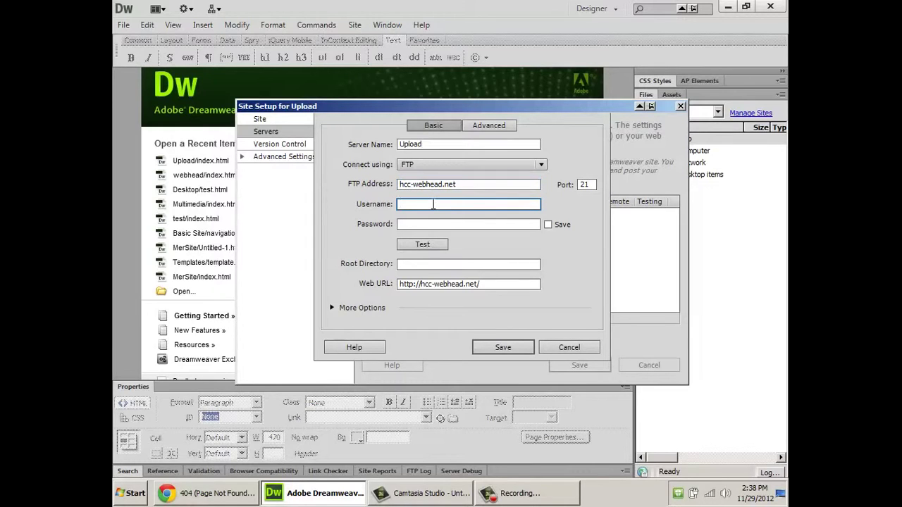
text(jsmithtest)
key(Tab)
text(••••••••)
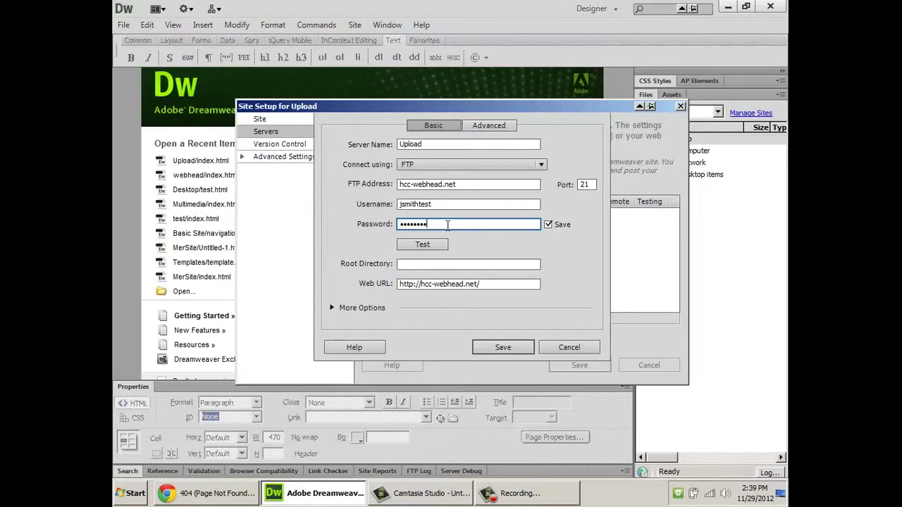
double_click(443, 204)
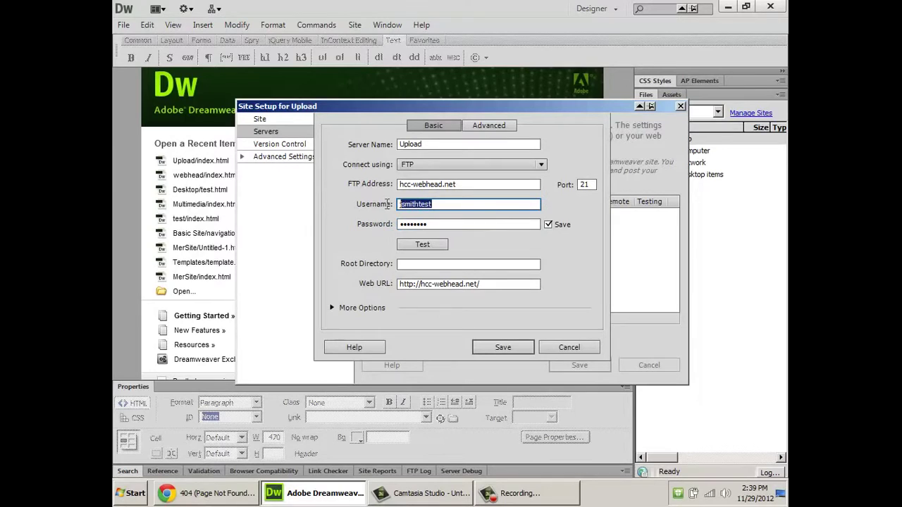
key(Tab)
click(445, 224)
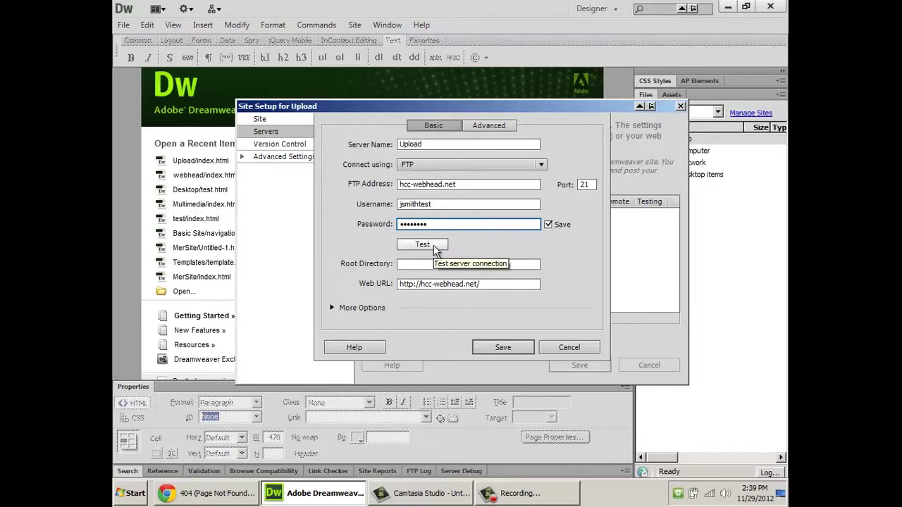
click(433, 246)
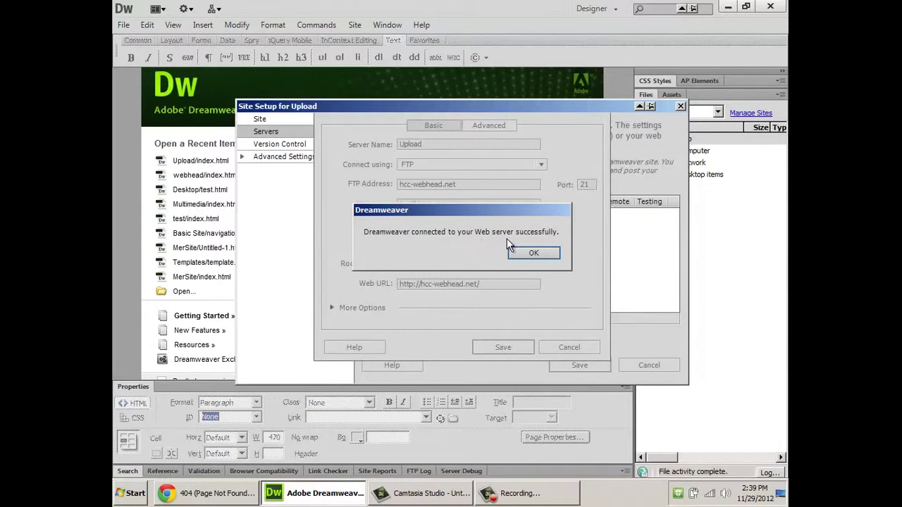
click(540, 252)
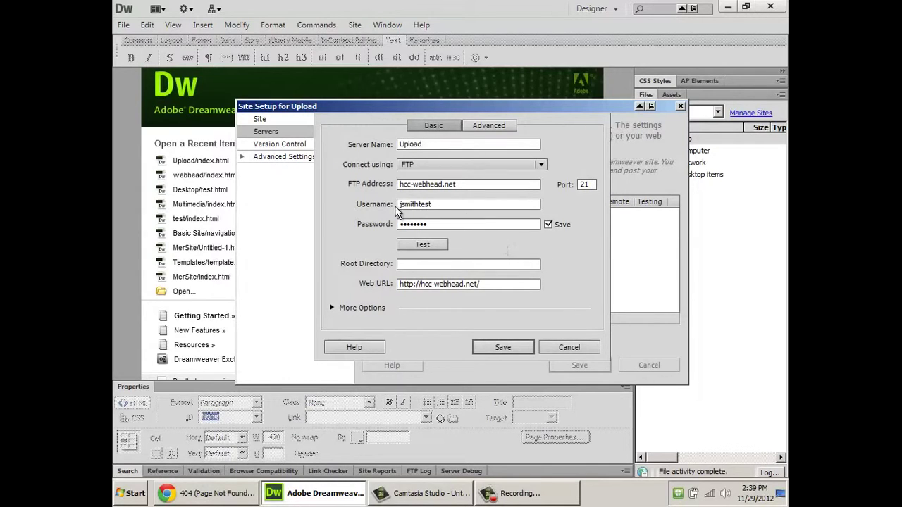
Test the connection with a misspelled FTP address and username, then correct both.
click(462, 184)
key(BackSpace)
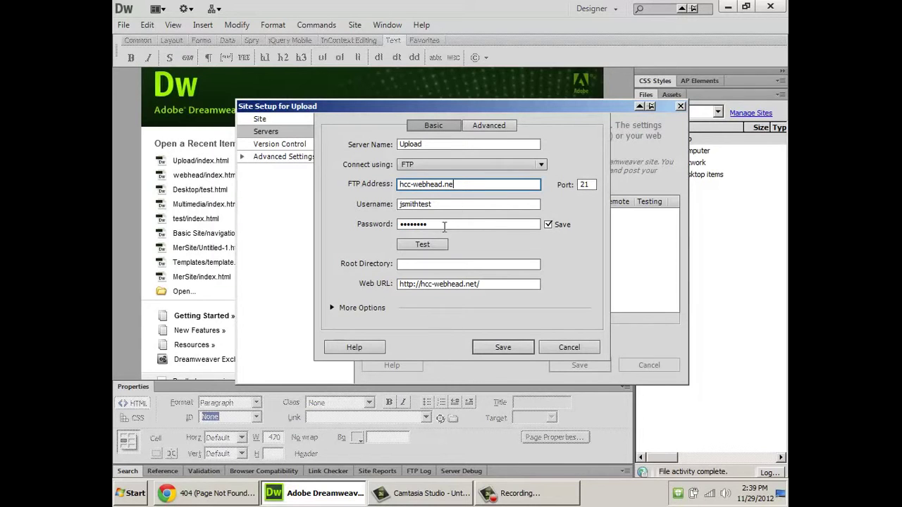
click(424, 245)
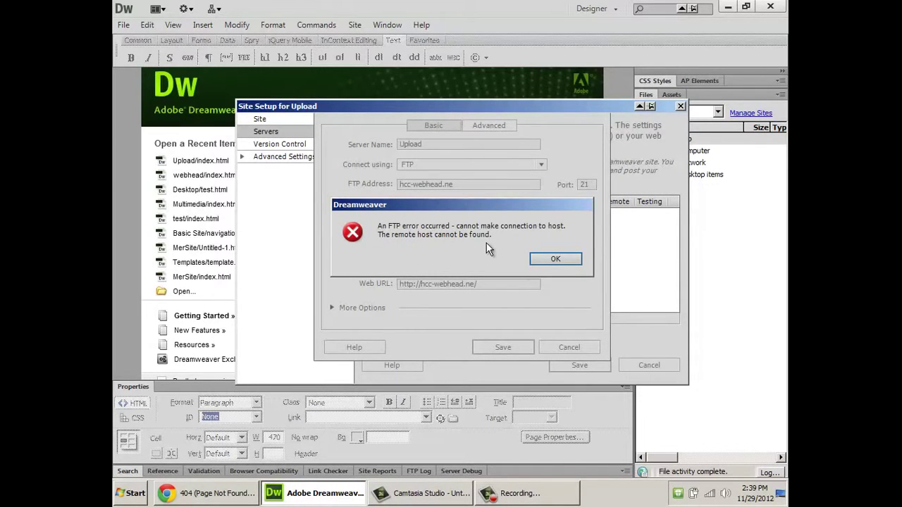
click(549, 258)
click(463, 184)
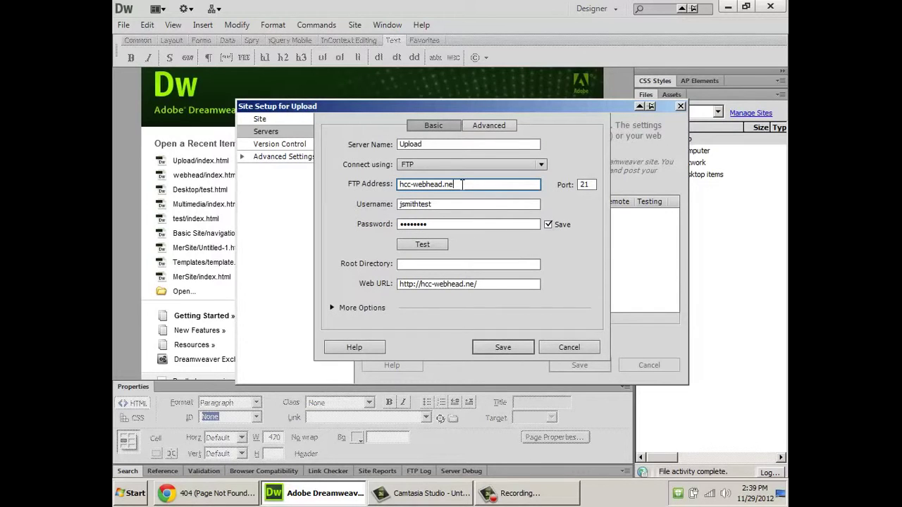
text(t)
click(454, 204)
key(BackSpace)
click(432, 246)
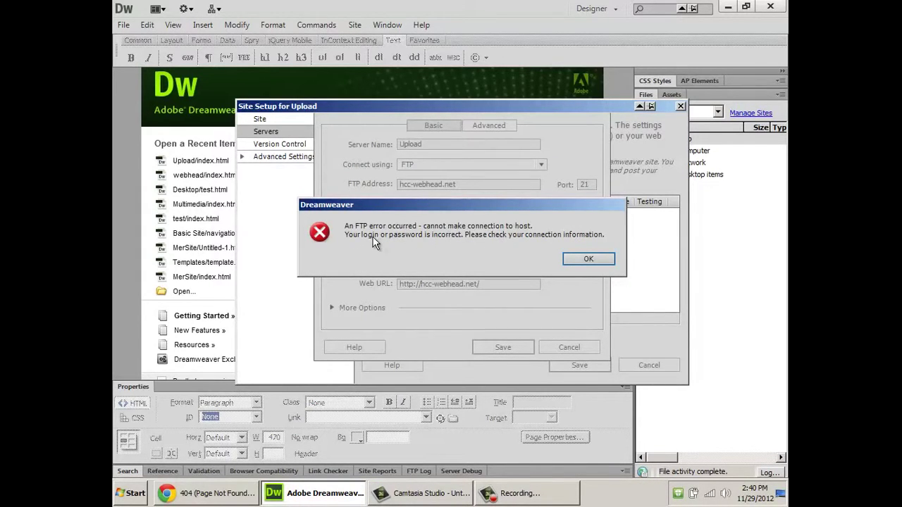
click(580, 261)
click(443, 205)
text(thtest)
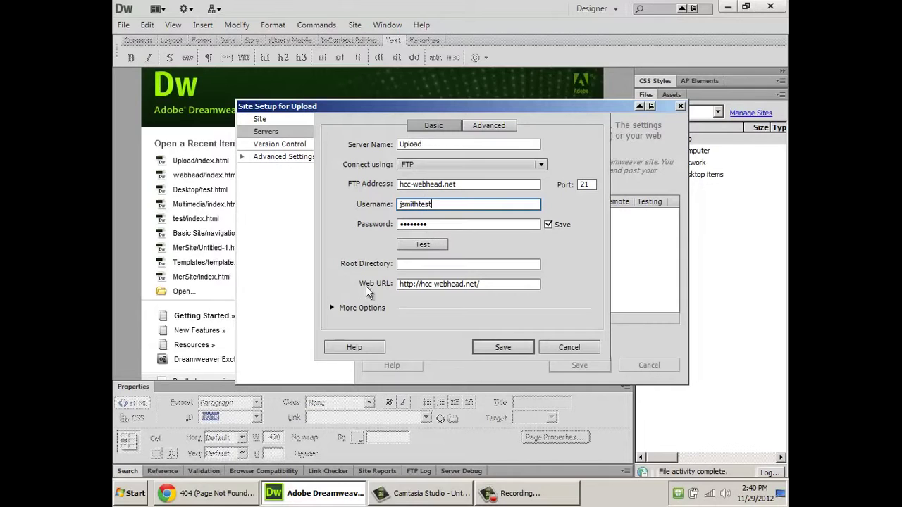
Make sure Use Passive FTP is on under More Options and save the server.
click(331, 308)
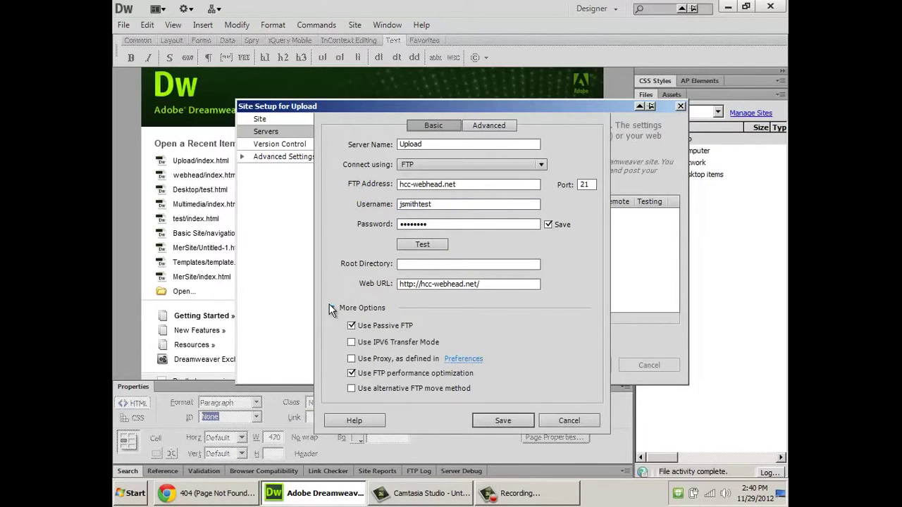
click(380, 333)
click(354, 329)
click(333, 308)
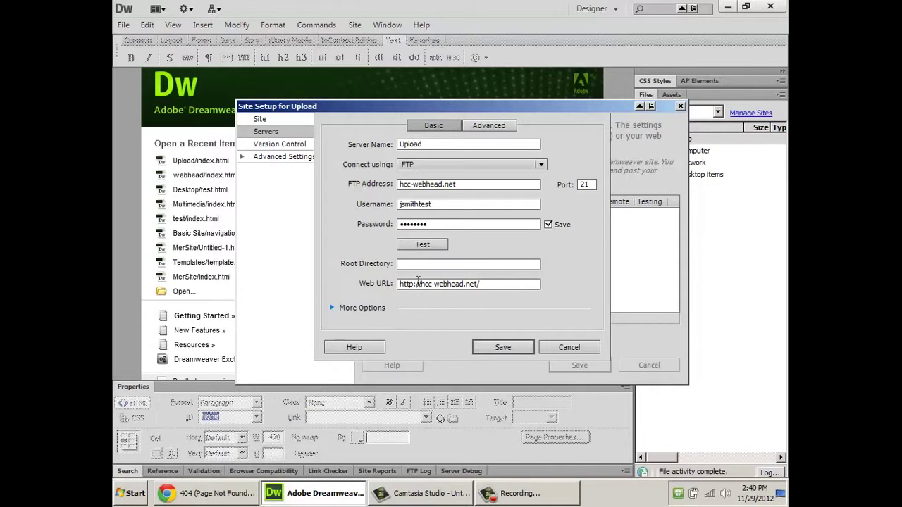
click(510, 347)
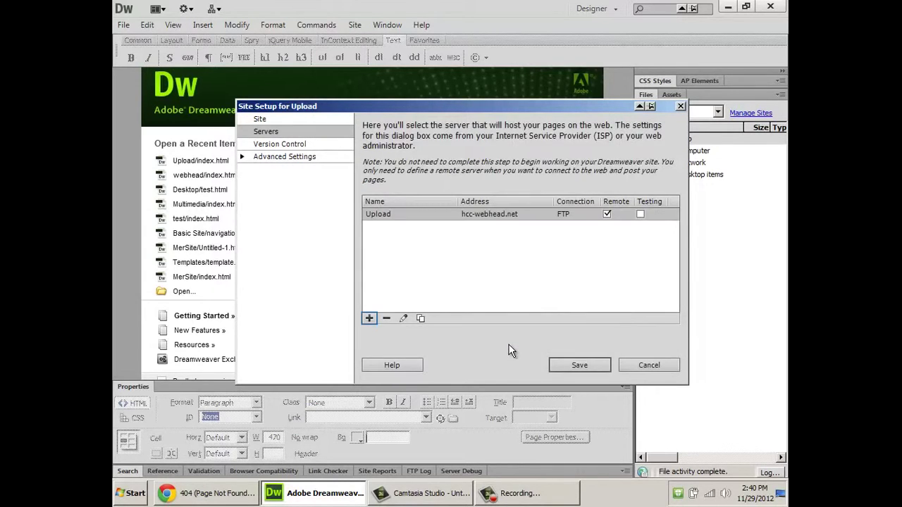
Save the Upload site setup and connect the site to its remote server.
click(595, 363)
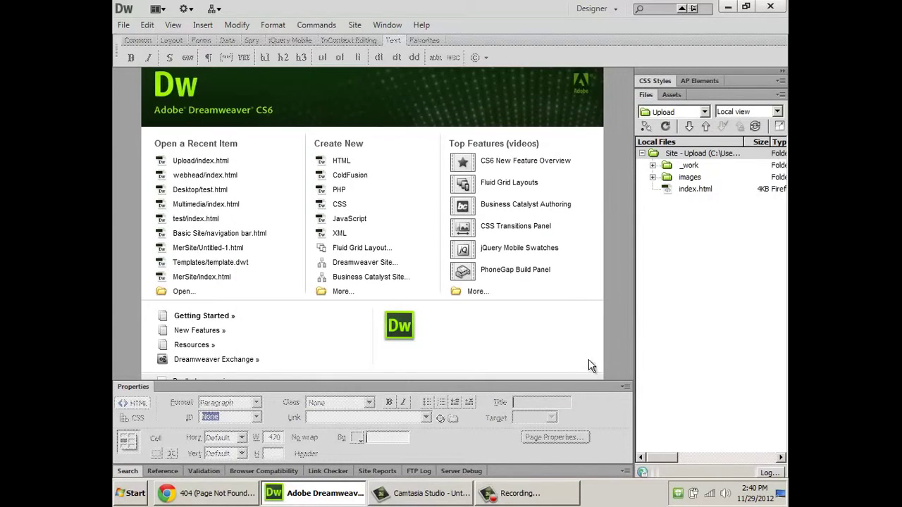
click(650, 132)
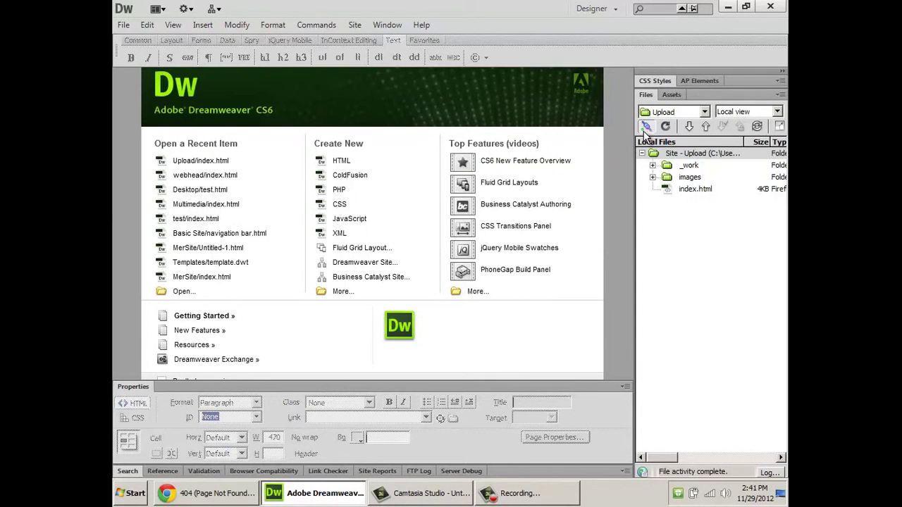
click(647, 130)
Expand the Files panel to show remote and local files side by side, then switch to Chrome.
click(779, 127)
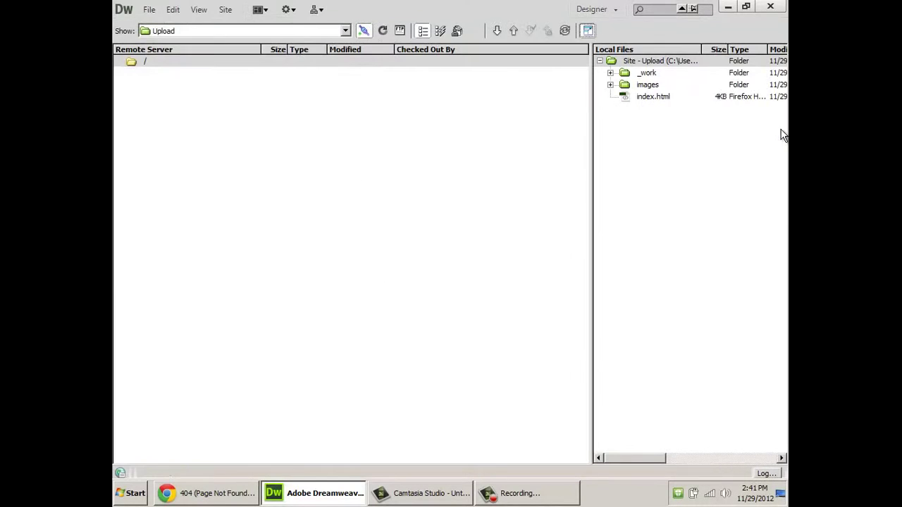
drag(592, 150, 449, 144)
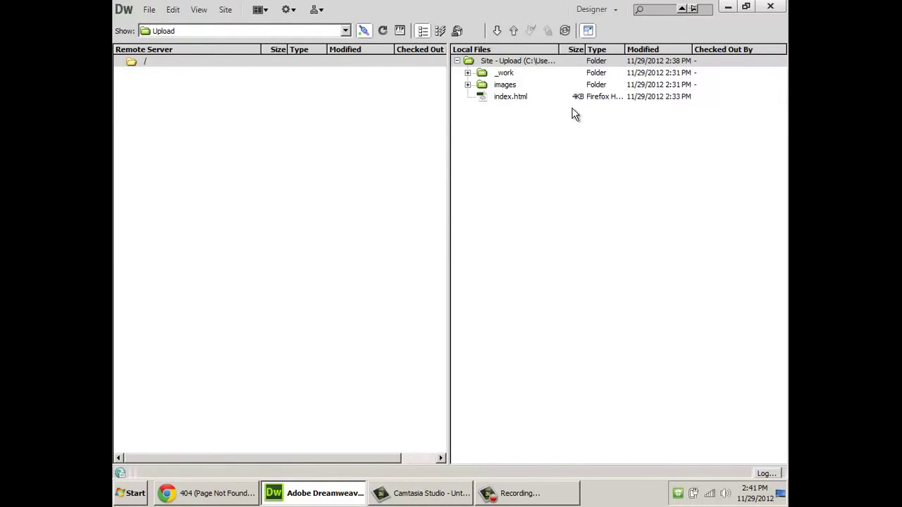
click(516, 98)
key(Up)
key(Up)
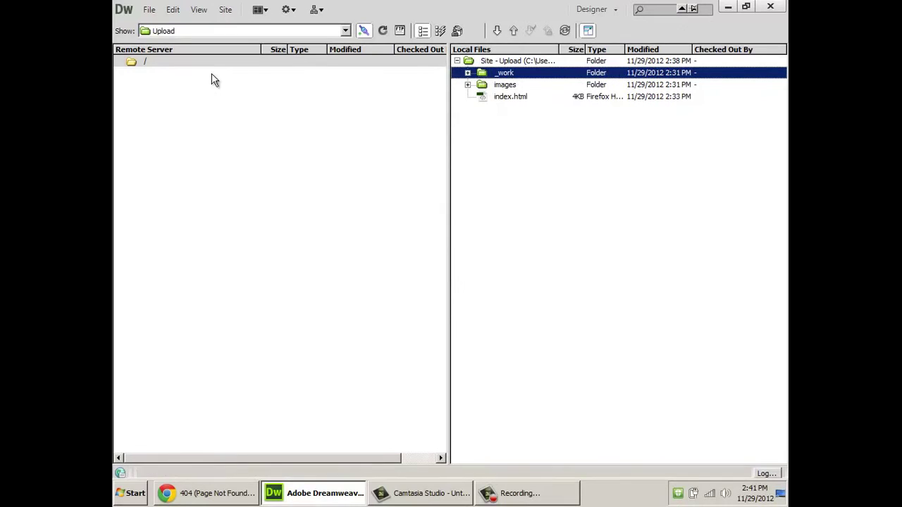
click(176, 63)
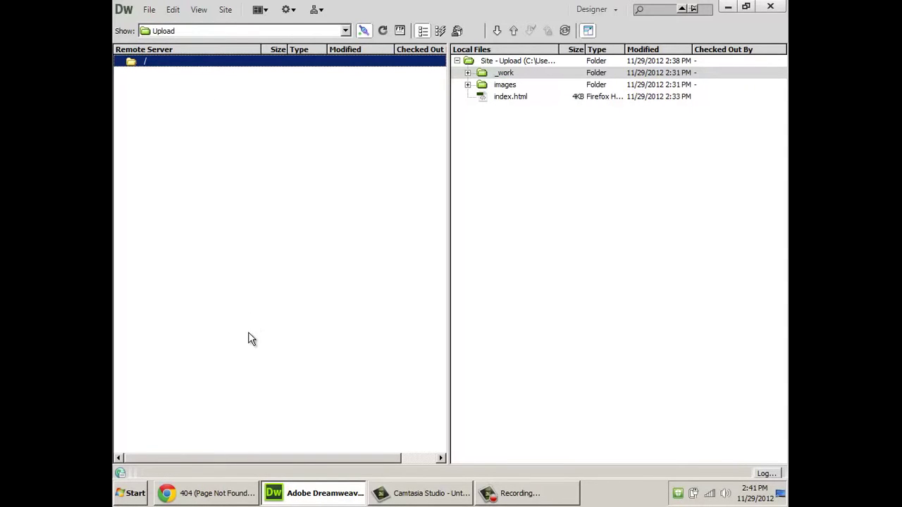
click(230, 494)
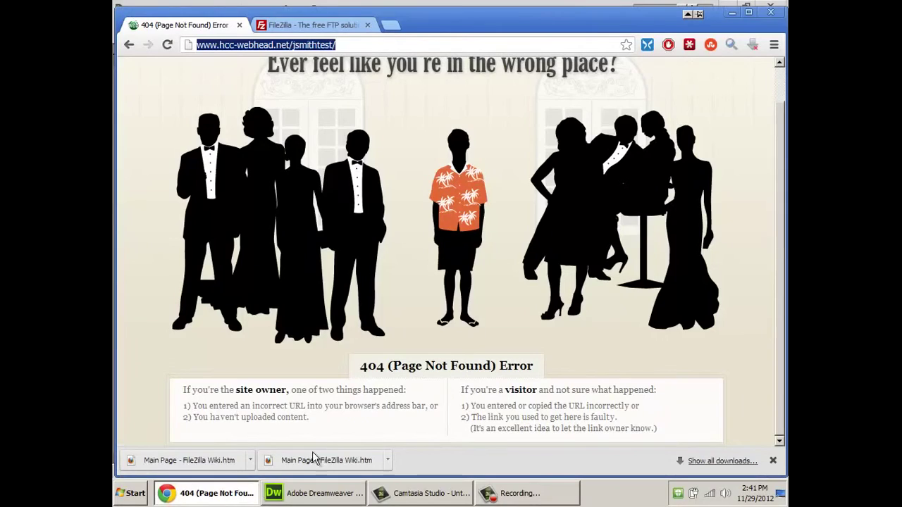
Examine the domain and folder parts of the 404 page's URL, then return to Dreamweaver.
click(347, 44)
drag(196, 44, 292, 44)
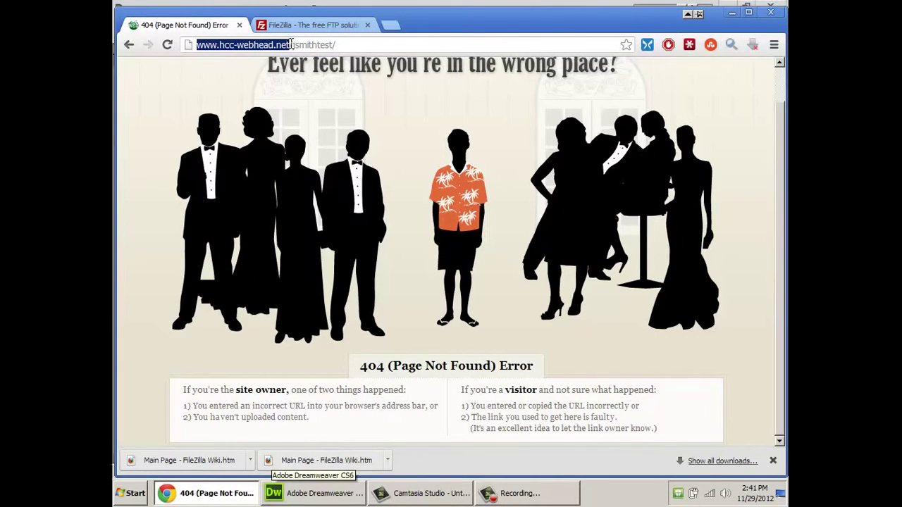
click(306, 45)
drag(291, 45, 335, 44)
click(337, 46)
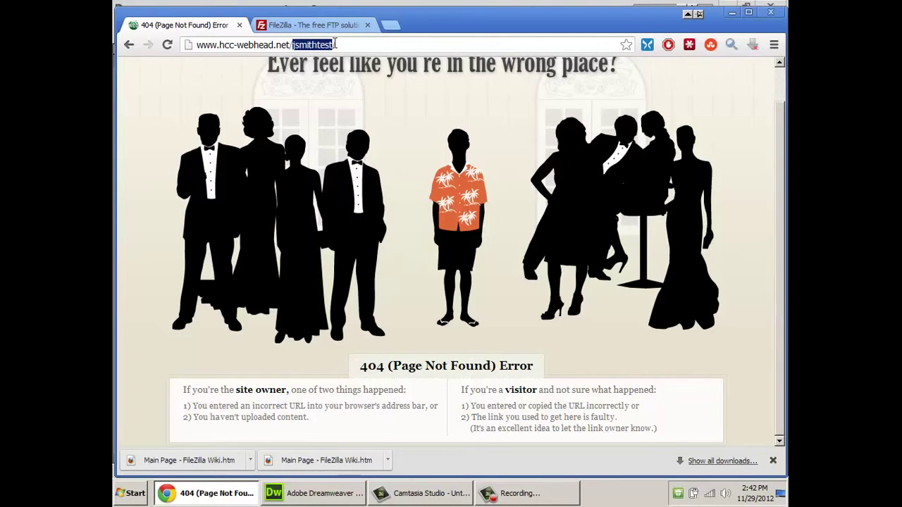
click(344, 45)
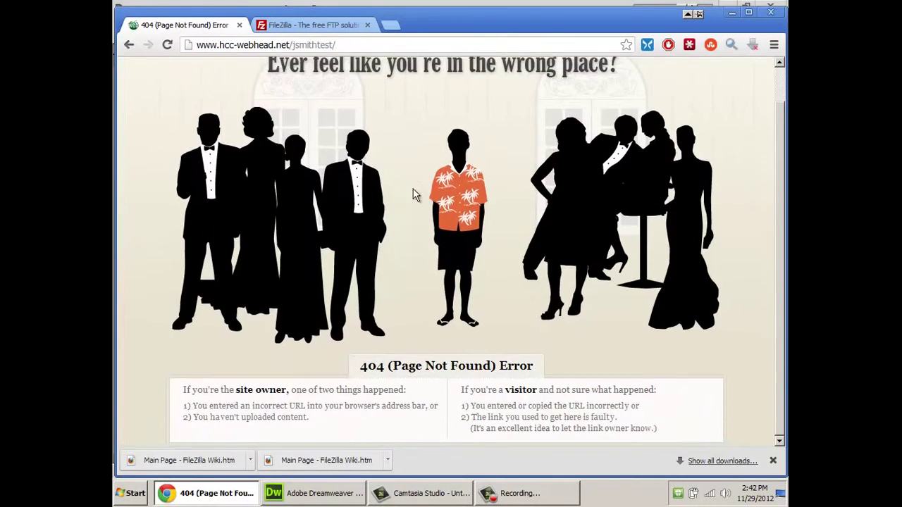
drag(361, 366, 542, 368)
click(530, 367)
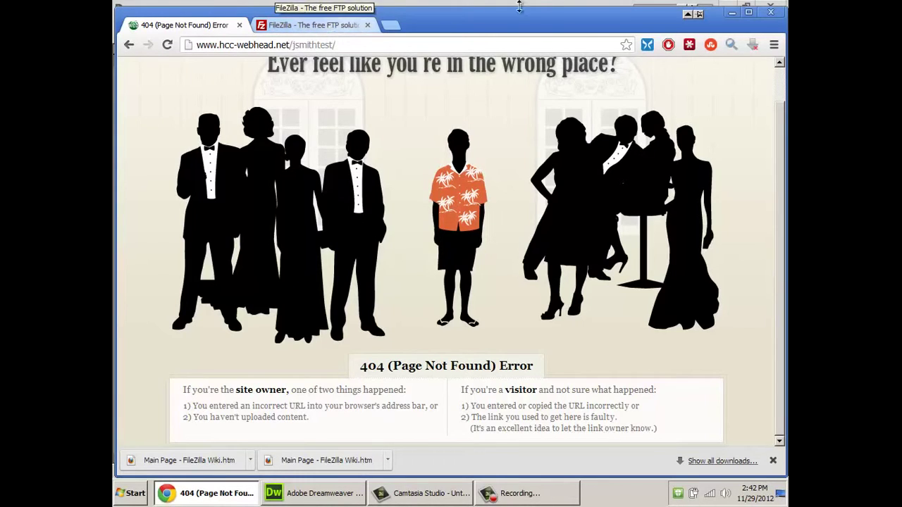
key(alt+Tab)
click(509, 97)
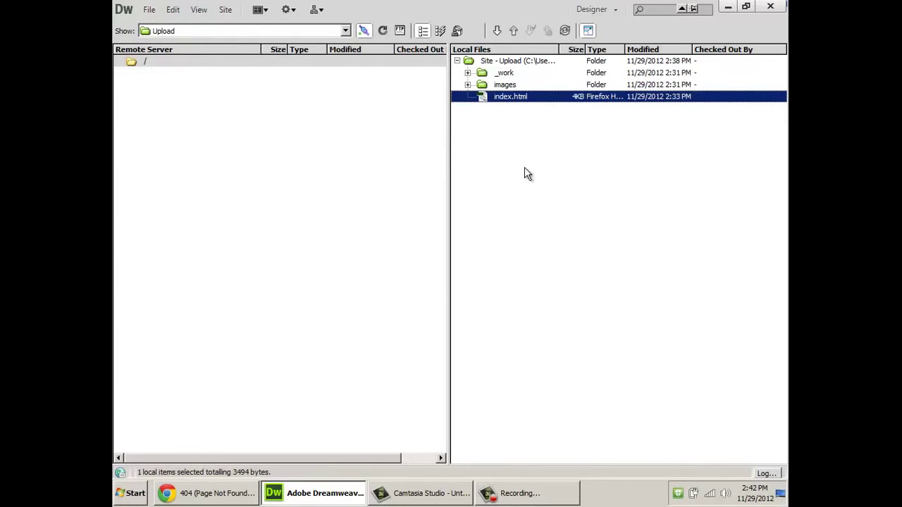
Drag index.html onto the remote server's / folder, then switch to Chrome.
drag(511, 103, 135, 66)
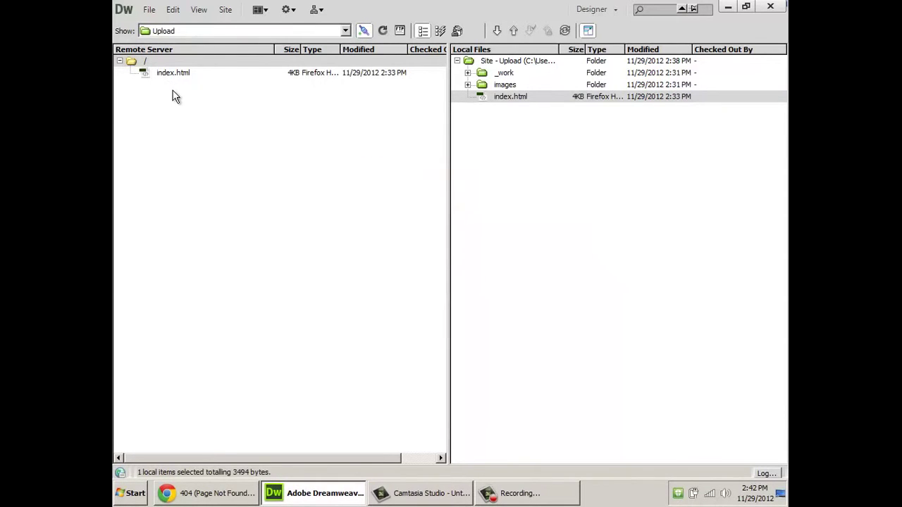
click(223, 493)
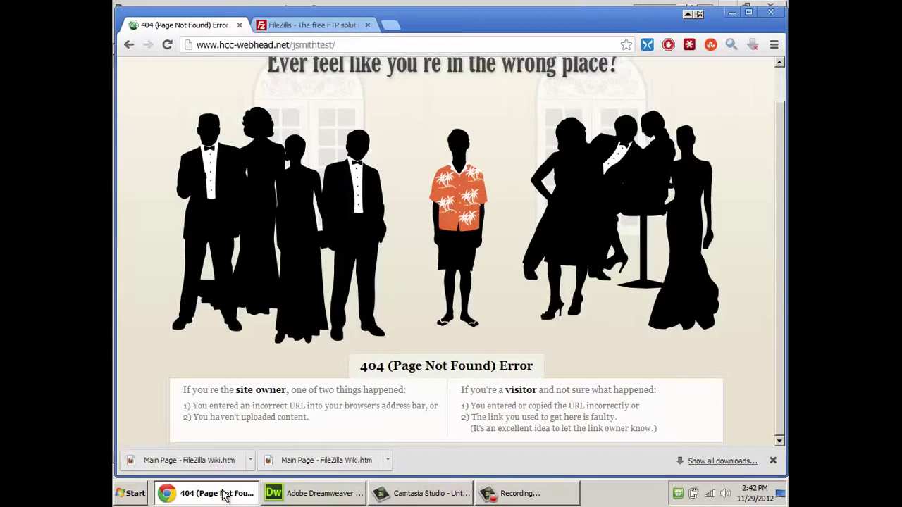
Reload the site to see the 'Building a Better Website' page, then minimize Chrome.
click(545, 46)
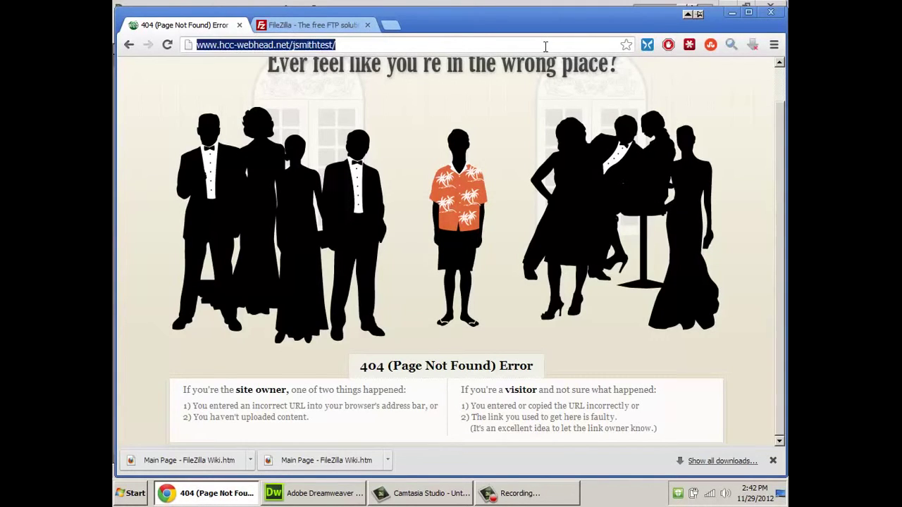
key(Return)
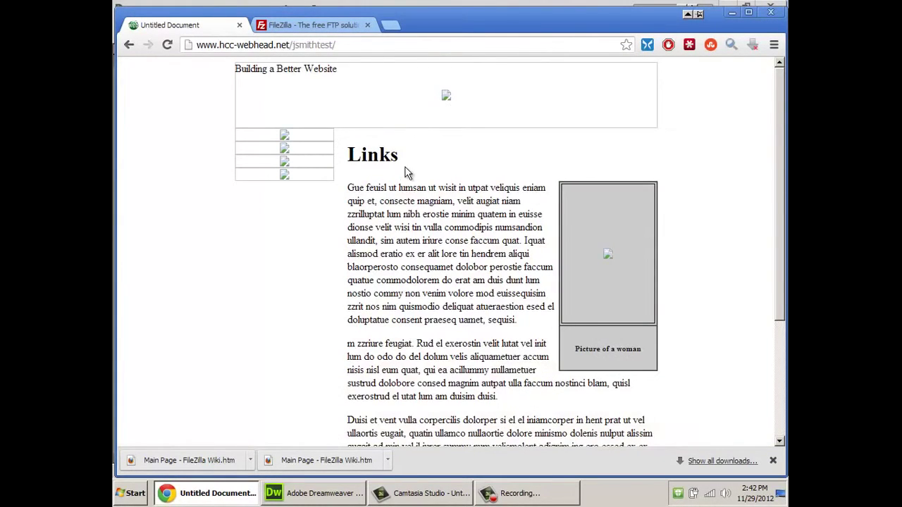
drag(350, 151, 470, 357)
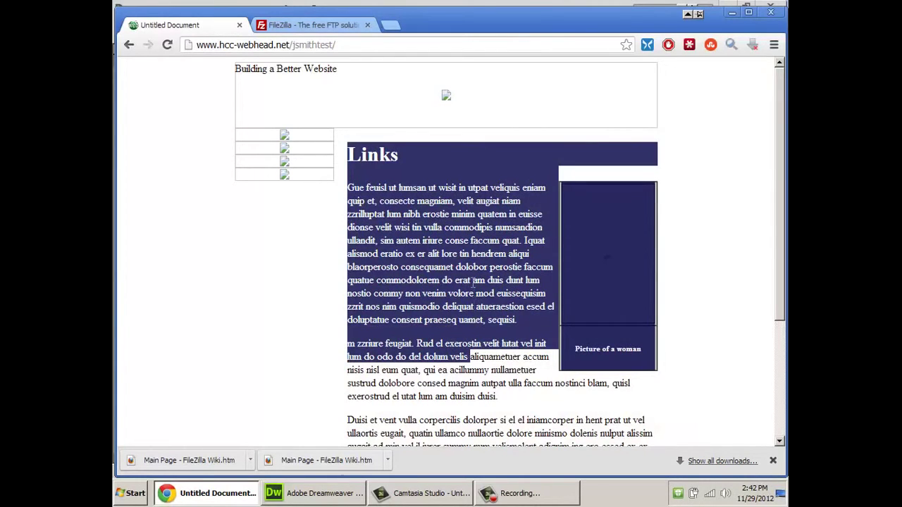
click(473, 293)
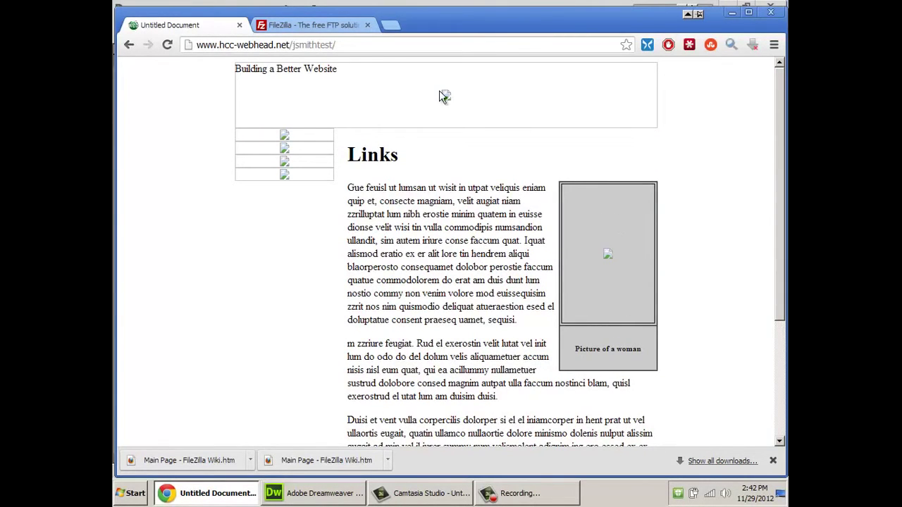
click(733, 14)
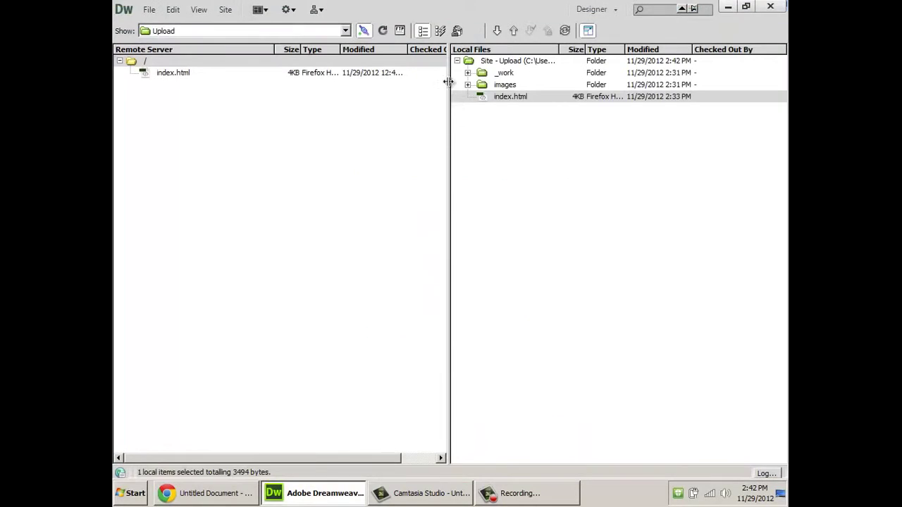
click(506, 85)
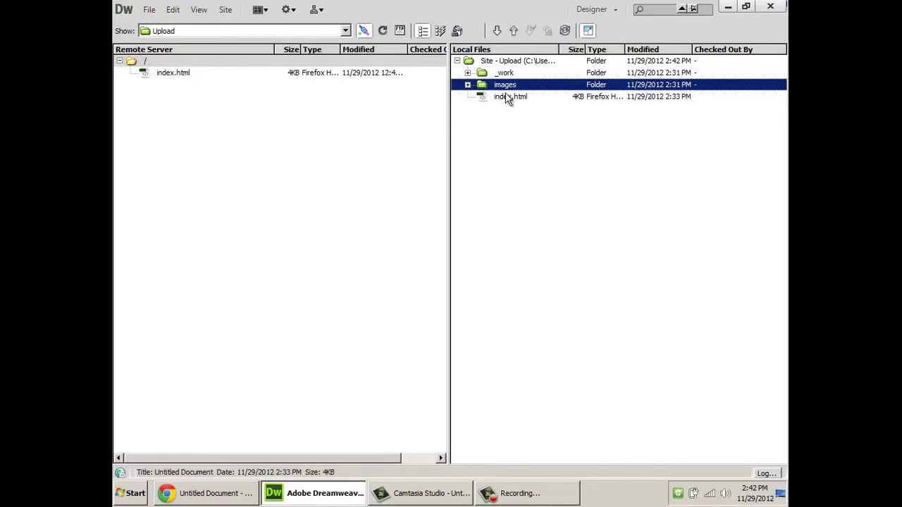
click(505, 62)
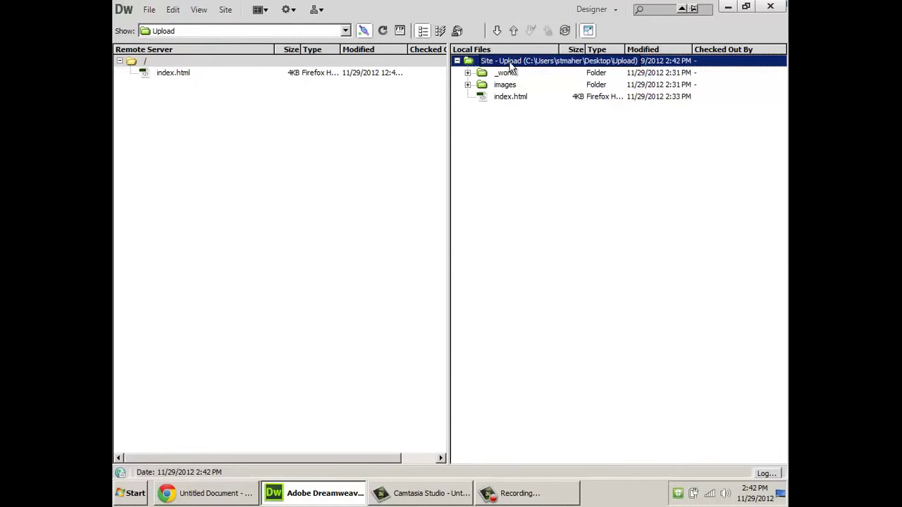
click(566, 34)
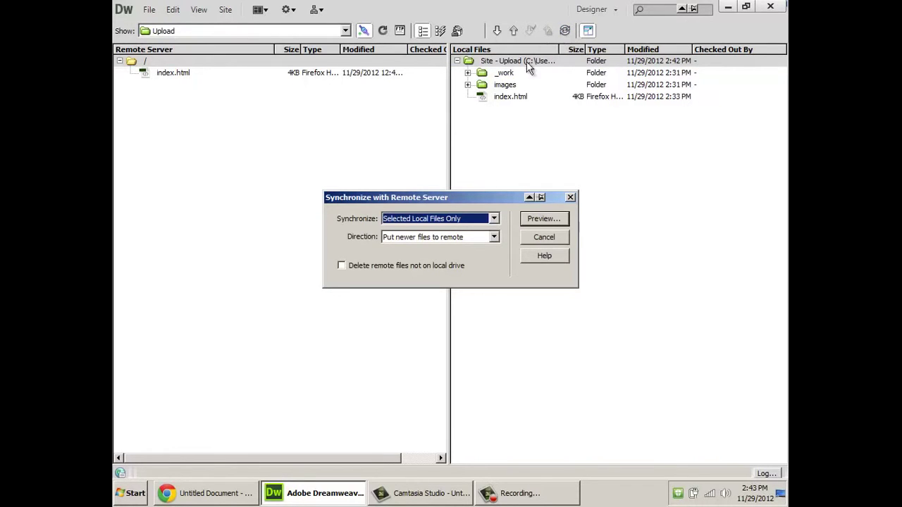
click(444, 221)
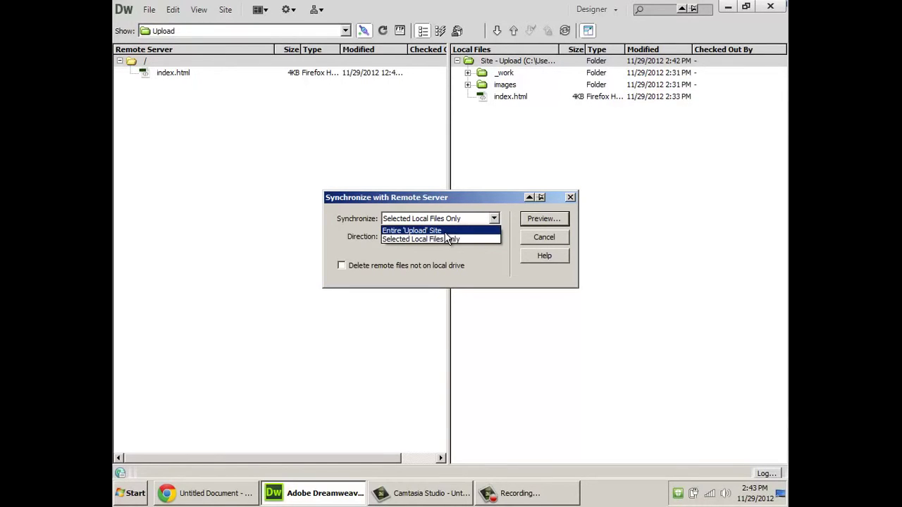
click(445, 231)
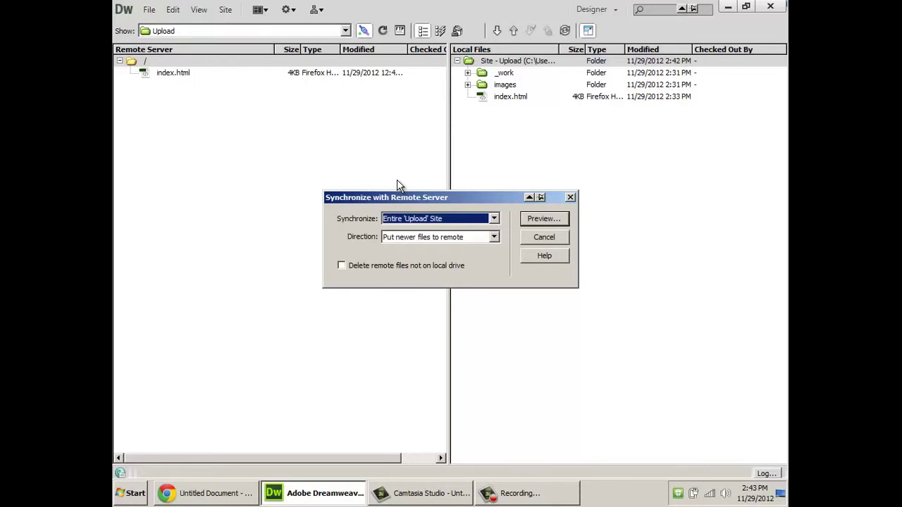
click(543, 238)
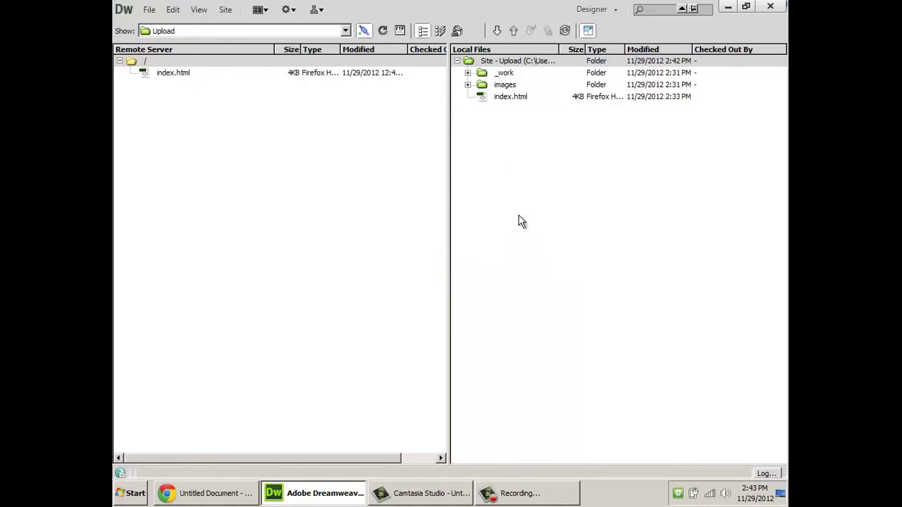
Expand _work, inspect Banner.psd, Navigation.psd, Woman.psd and Body Text.txt, and widen the Name column.
click(468, 73)
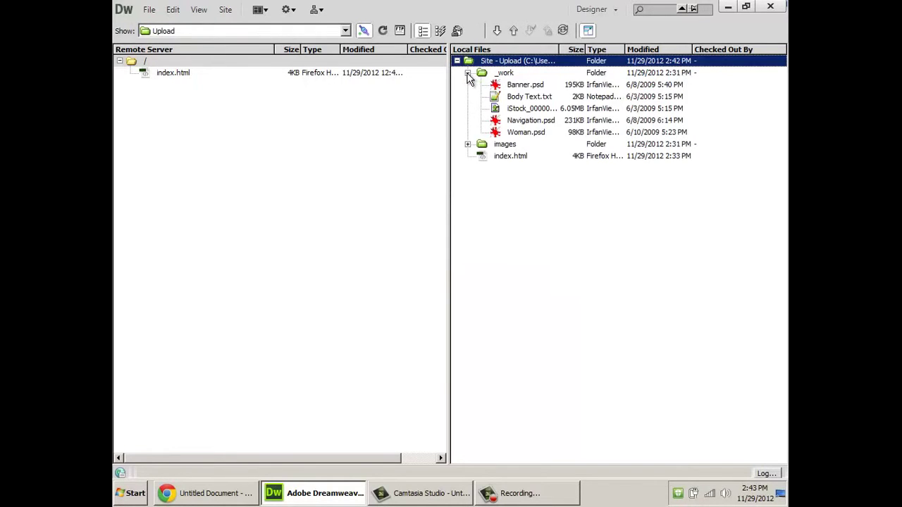
click(503, 75)
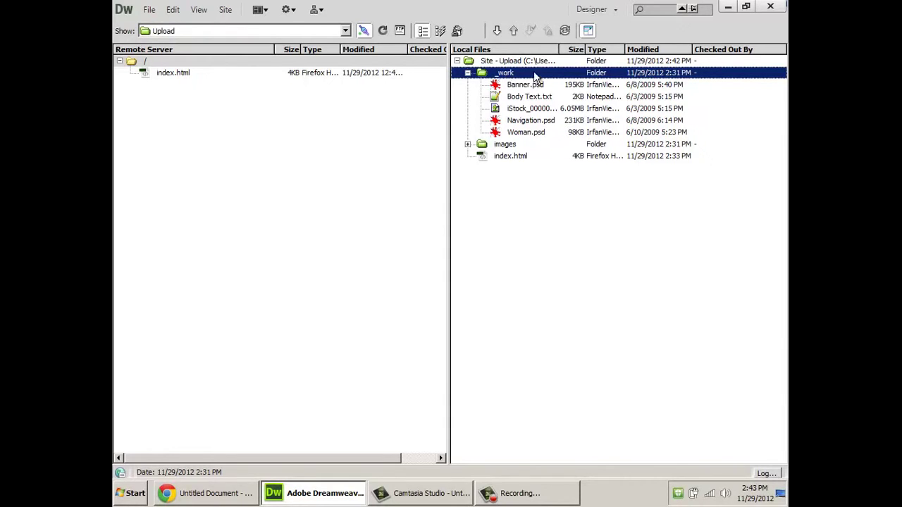
click(536, 86)
click(534, 121)
click(533, 133)
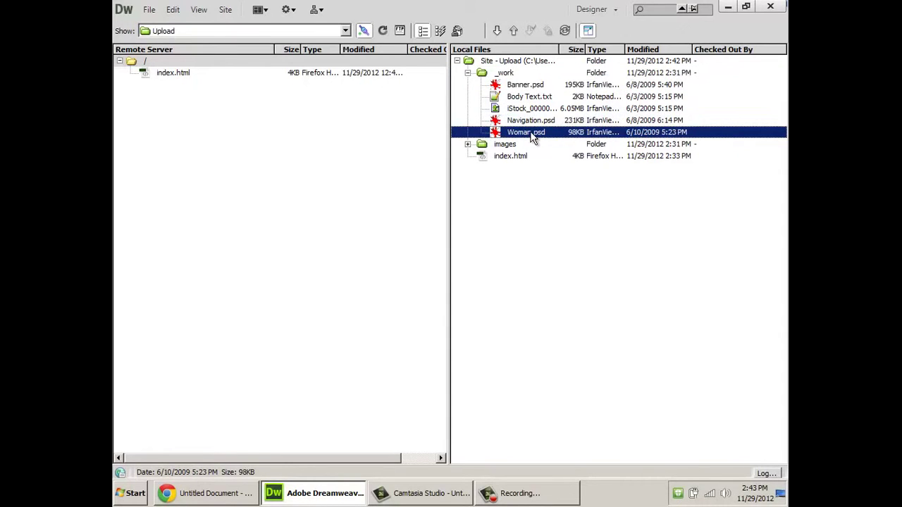
click(530, 97)
drag(560, 50, 602, 49)
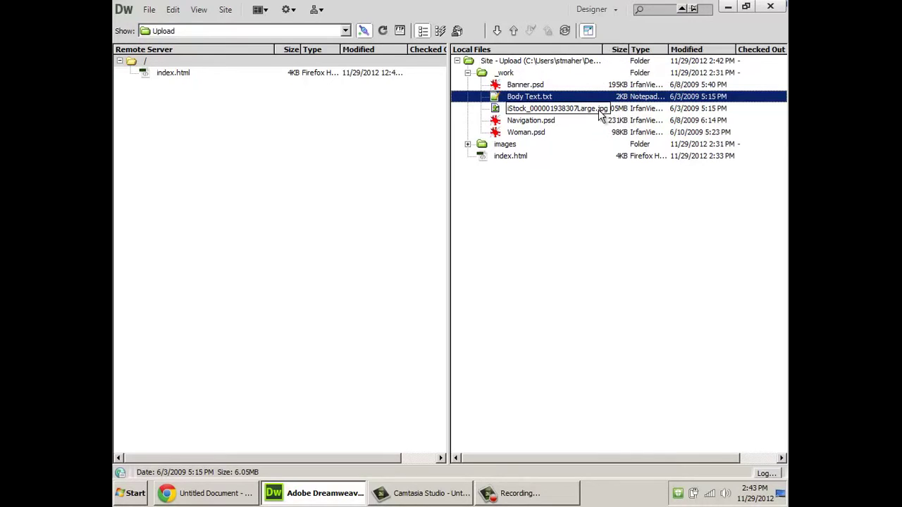
click(608, 110)
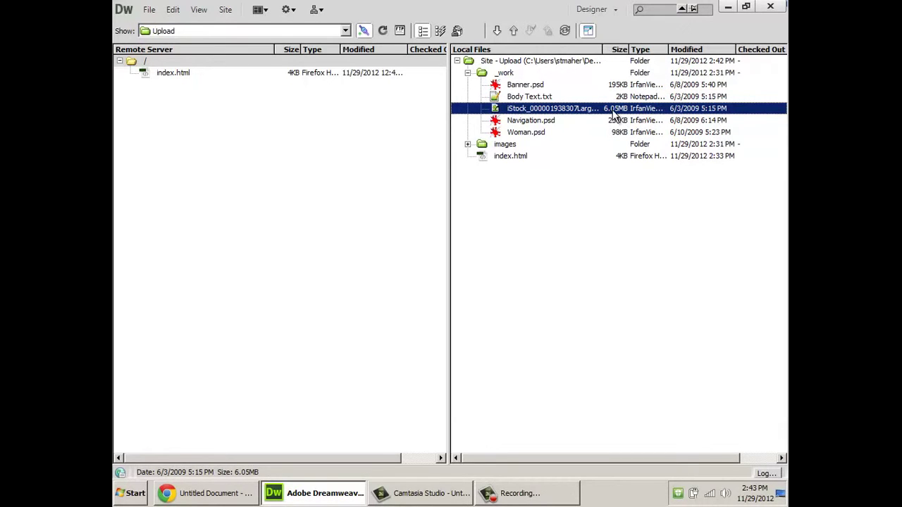
Expand images to view Contact-Us.gif and Websites.gif, then collapse both folders.
click(467, 144)
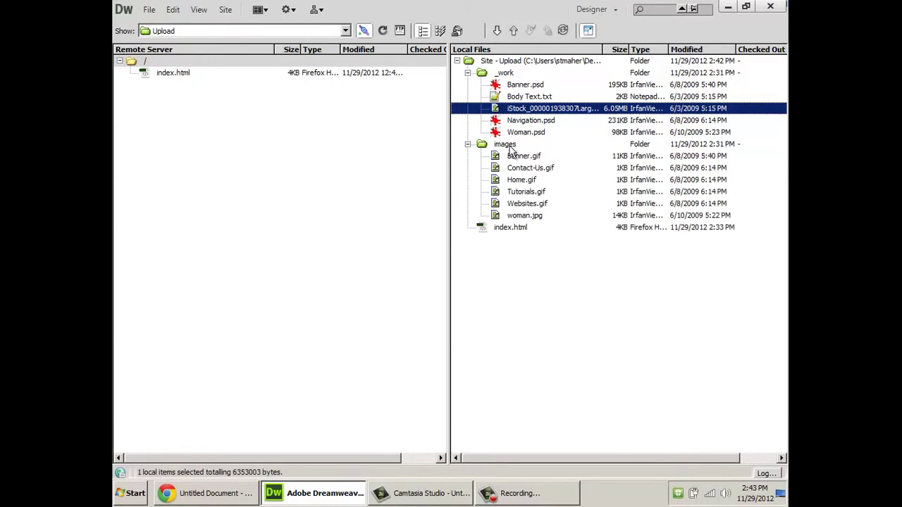
click(530, 169)
click(522, 204)
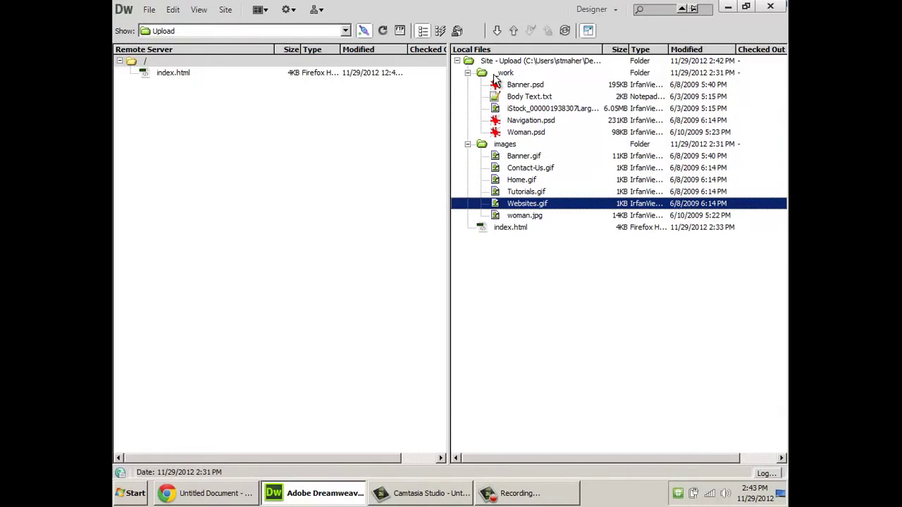
click(467, 145)
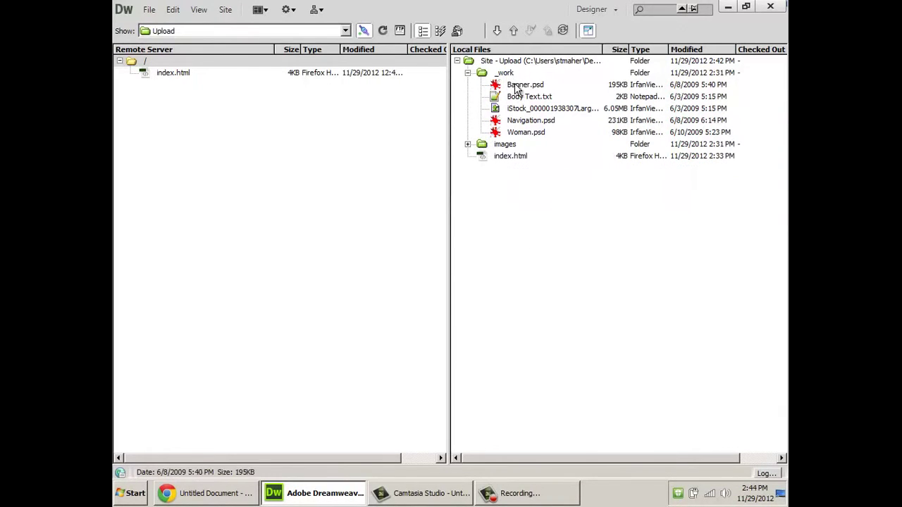
click(515, 85)
click(520, 99)
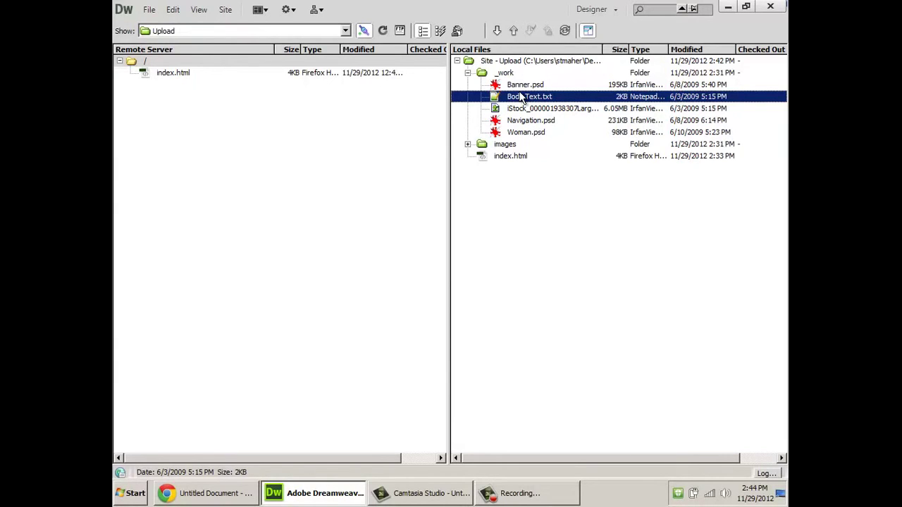
click(468, 73)
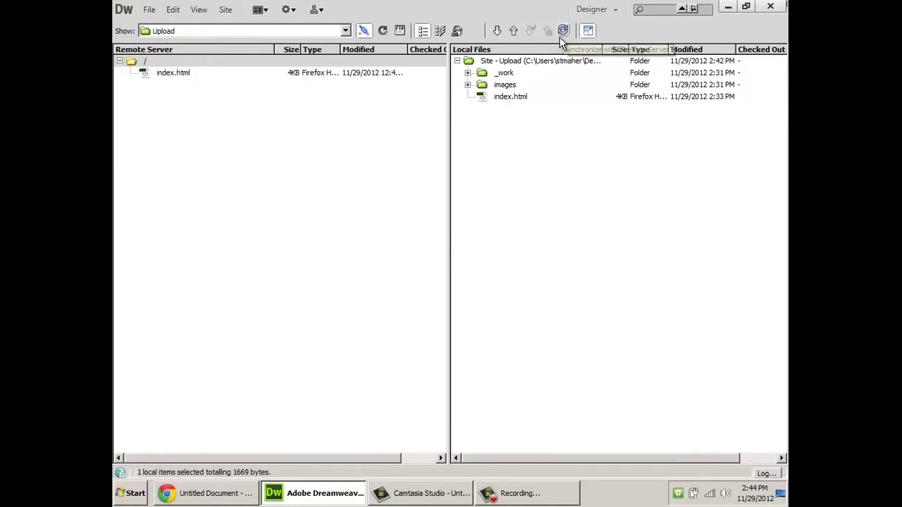
Cloak the _work folder through its Cloaking menu, then select the Site - Upload root.
right_click(504, 75)
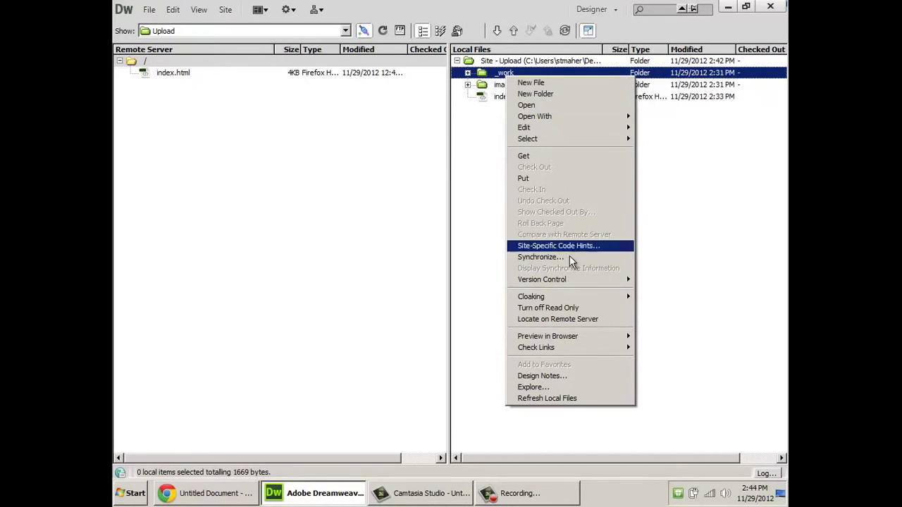
mouse_move(570, 296)
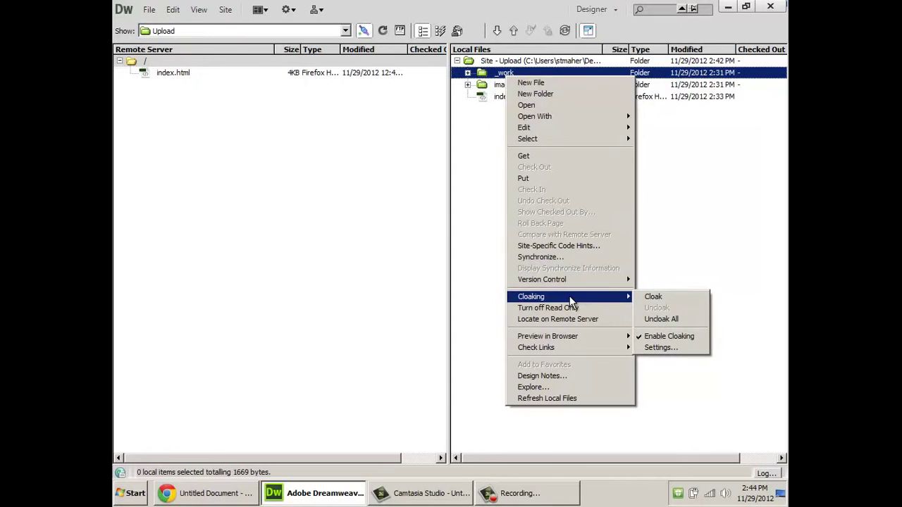
click(669, 296)
click(498, 101)
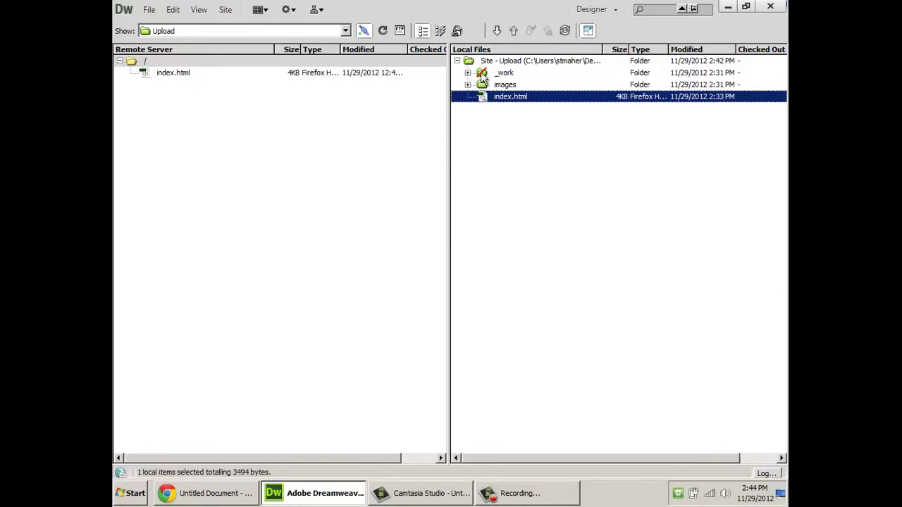
click(497, 61)
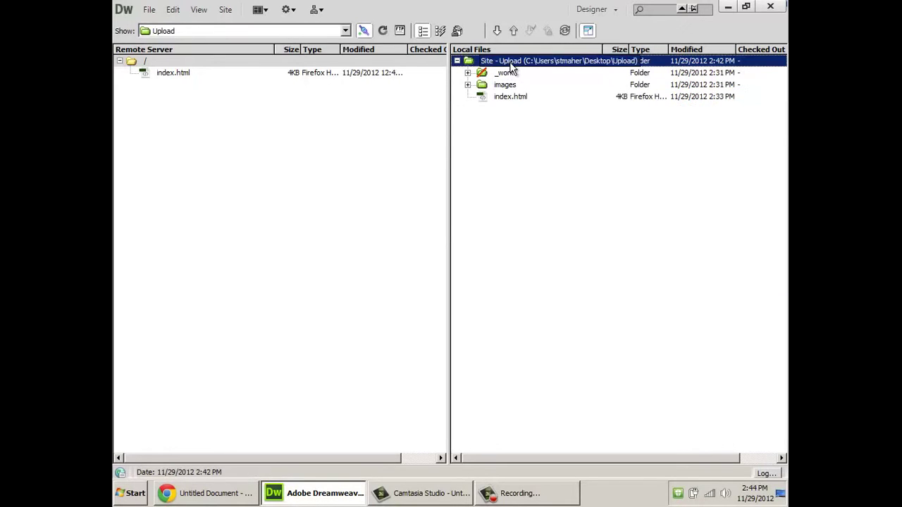
Preview syncing the entire 'Upload' site, putting newer files to remote, which lists six images.
click(565, 31)
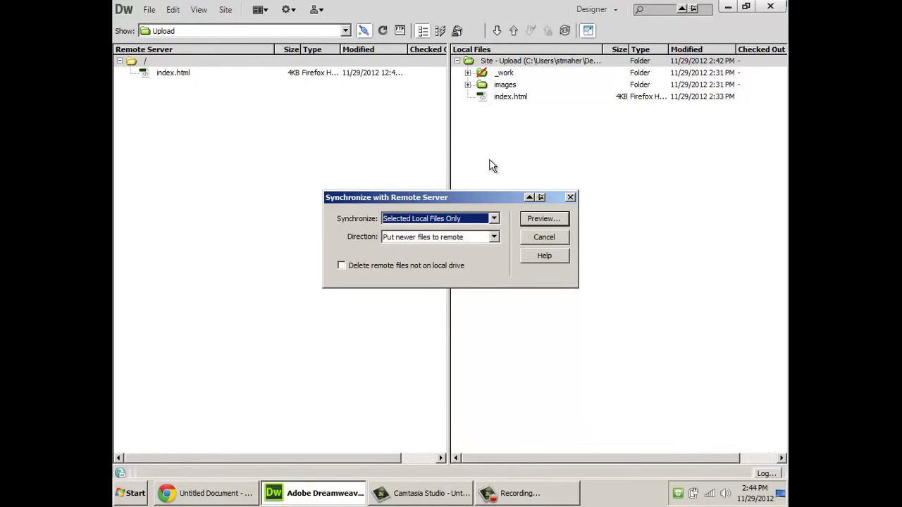
drag(405, 197, 406, 188)
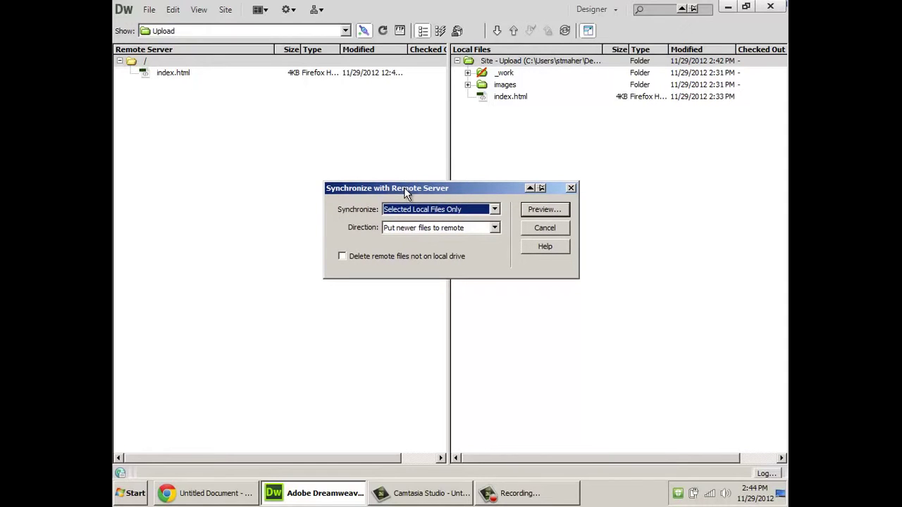
click(432, 210)
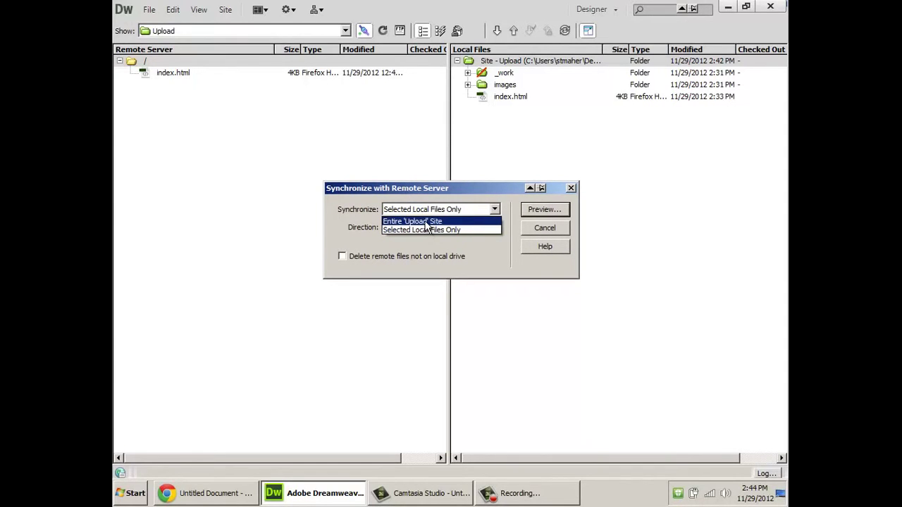
click(427, 222)
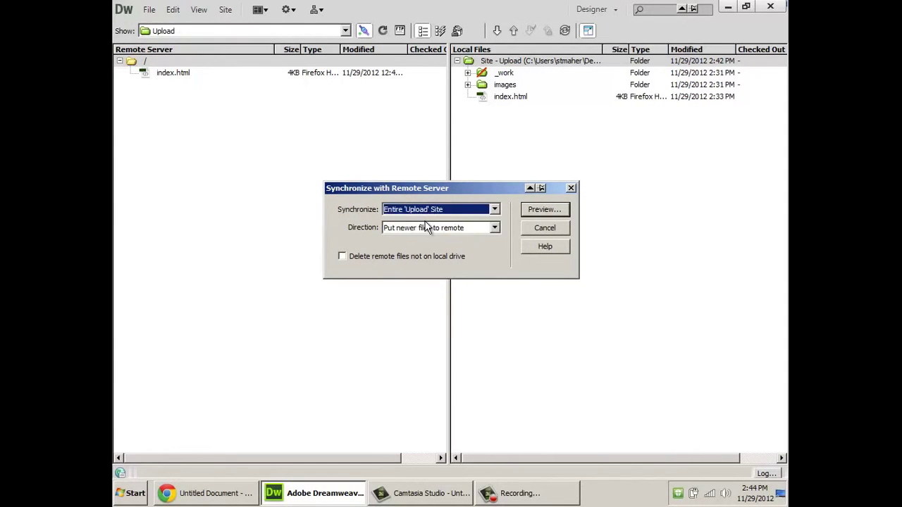
click(427, 228)
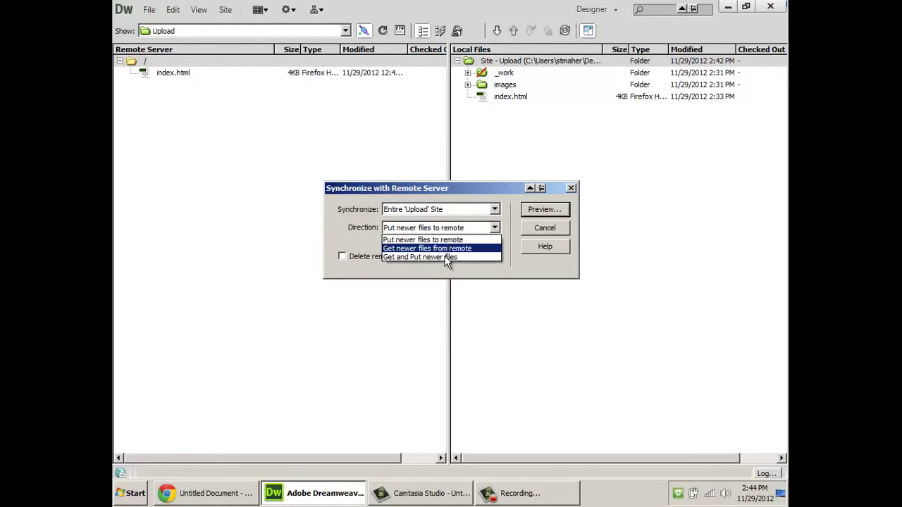
click(515, 222)
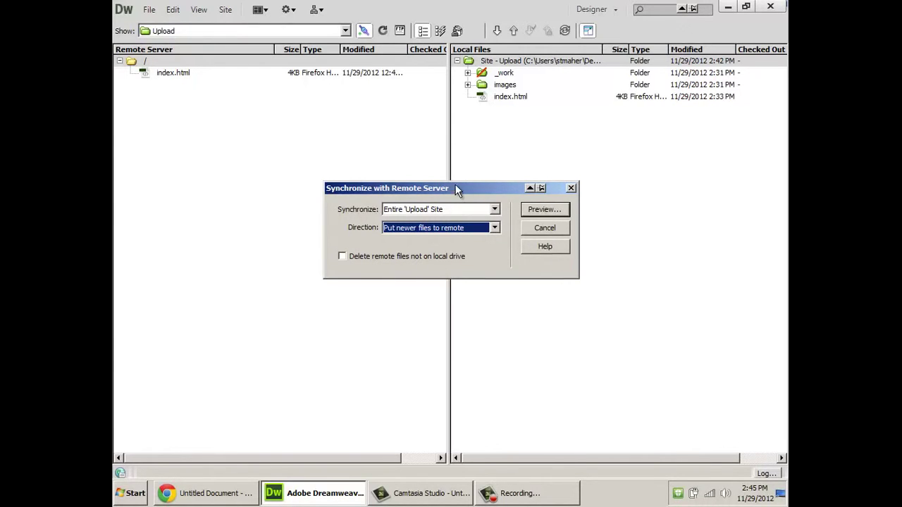
drag(455, 188, 446, 173)
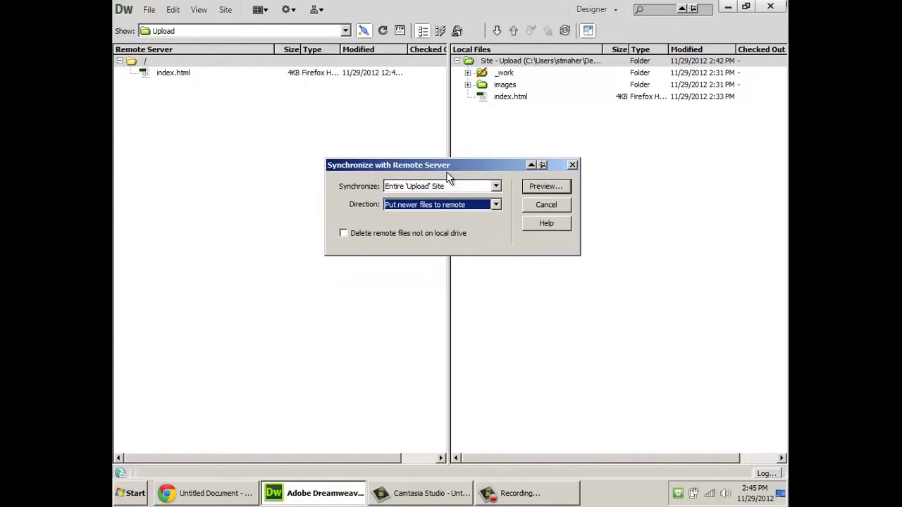
click(547, 188)
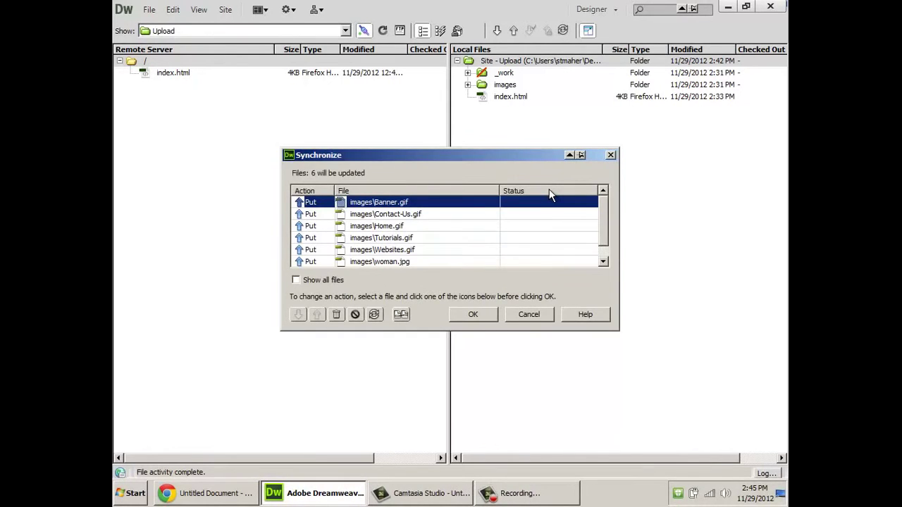
scroll(601, 211, down, 1)
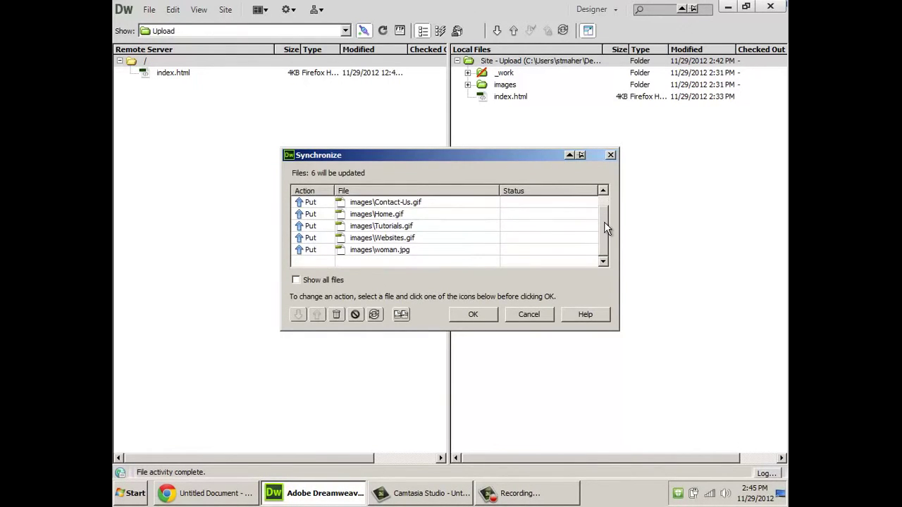
scroll(604, 204, up, 1)
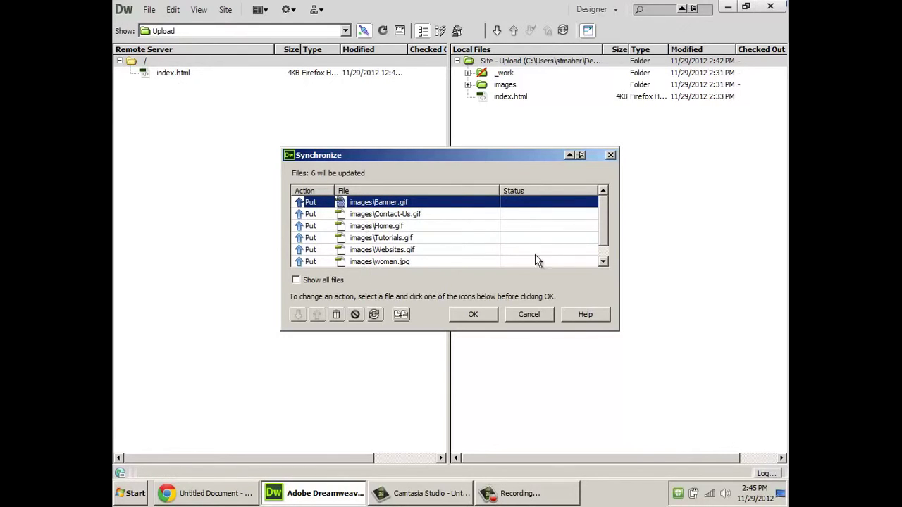
Upload the six images and confirm them in the remote images folder.
click(474, 315)
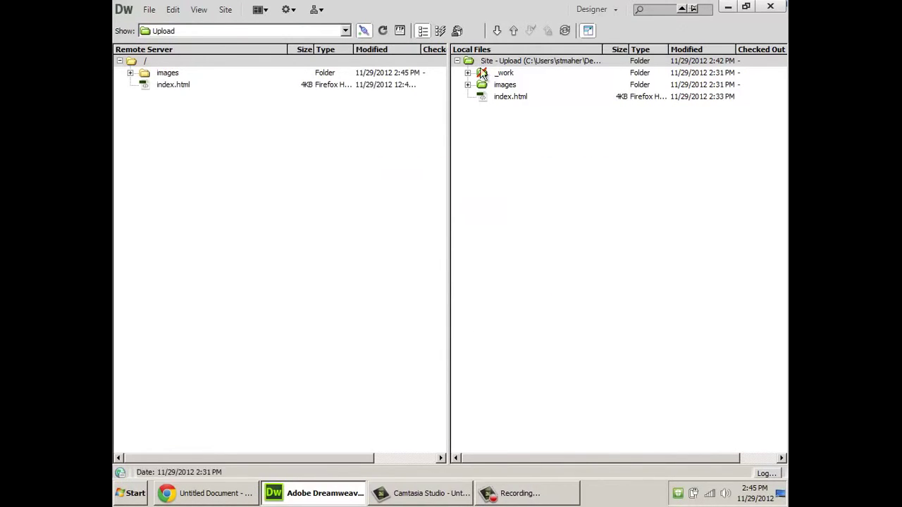
click(164, 73)
click(131, 73)
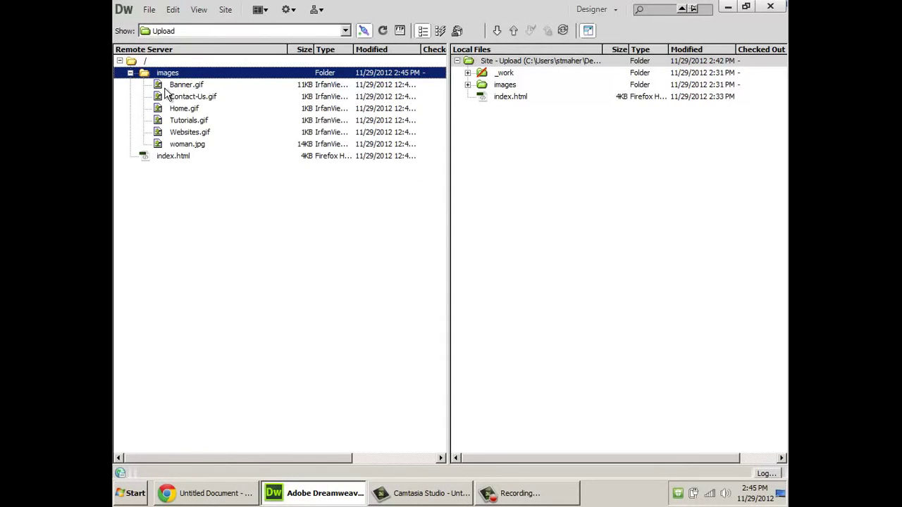
click(196, 496)
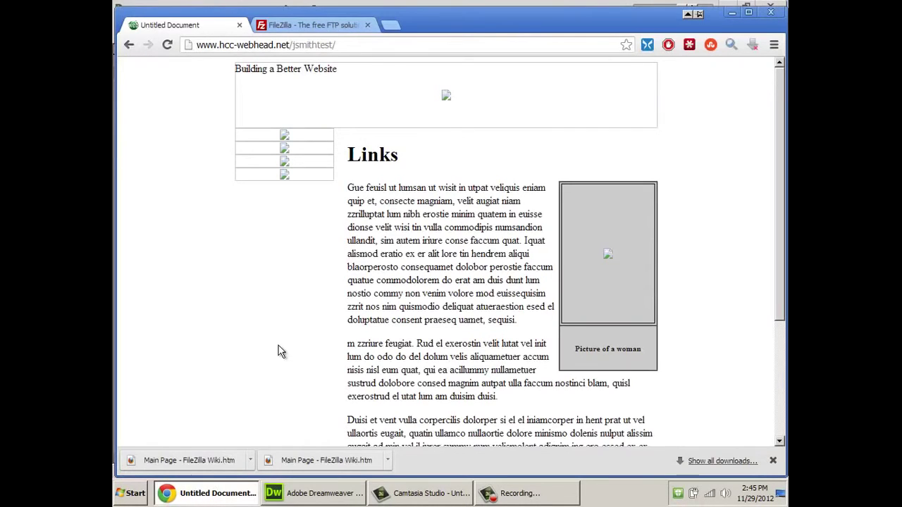
Reload the live page in Chrome to show the nav buttons and the woman's photo.
click(169, 45)
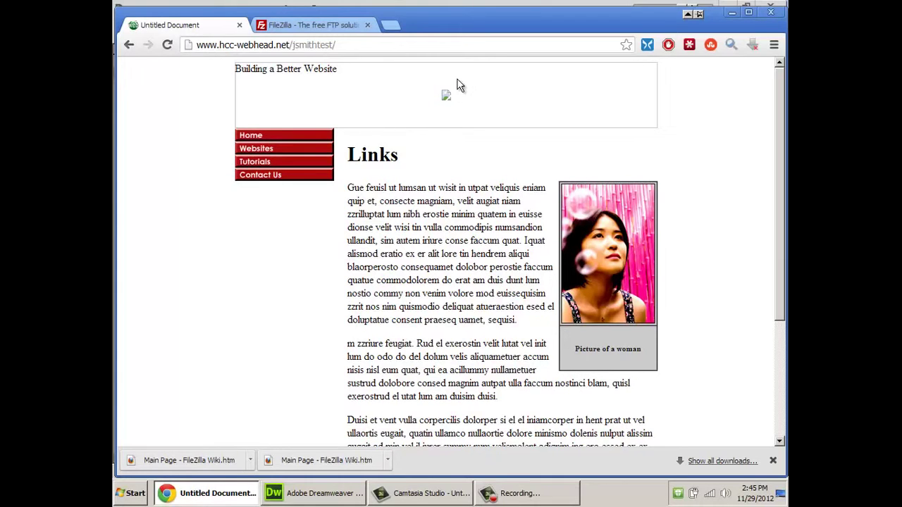
Open index.html in the editing workspace and select the banner image.
click(347, 496)
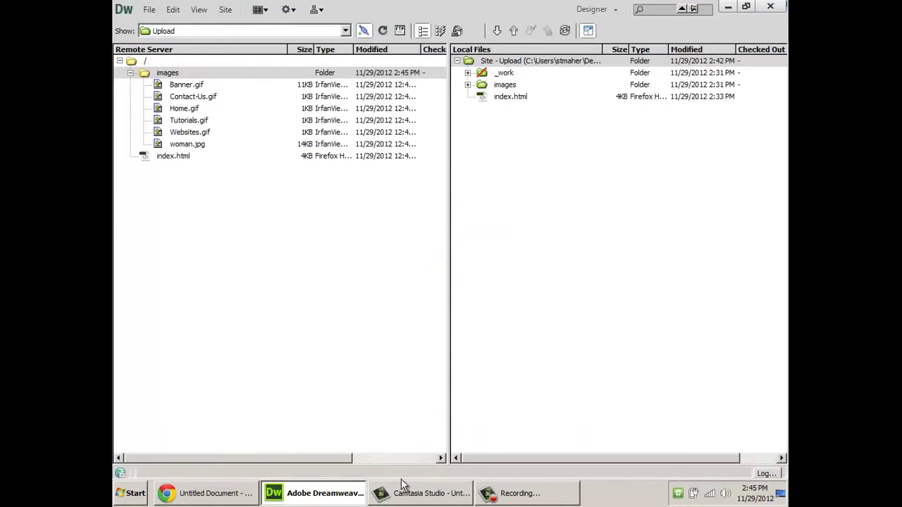
click(591, 33)
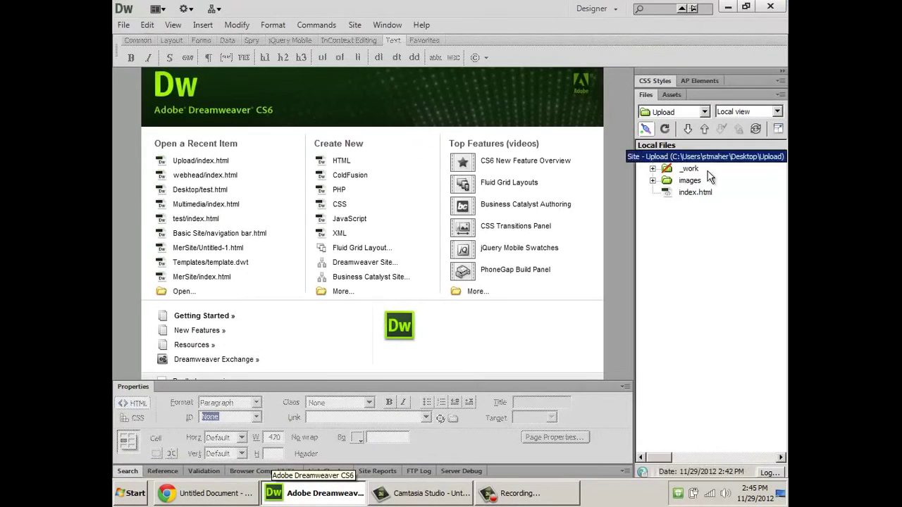
double_click(698, 194)
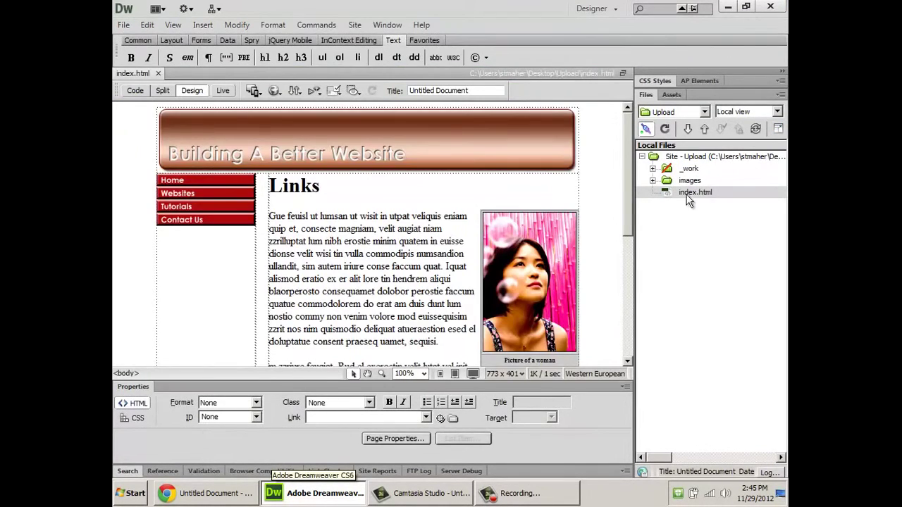
click(481, 149)
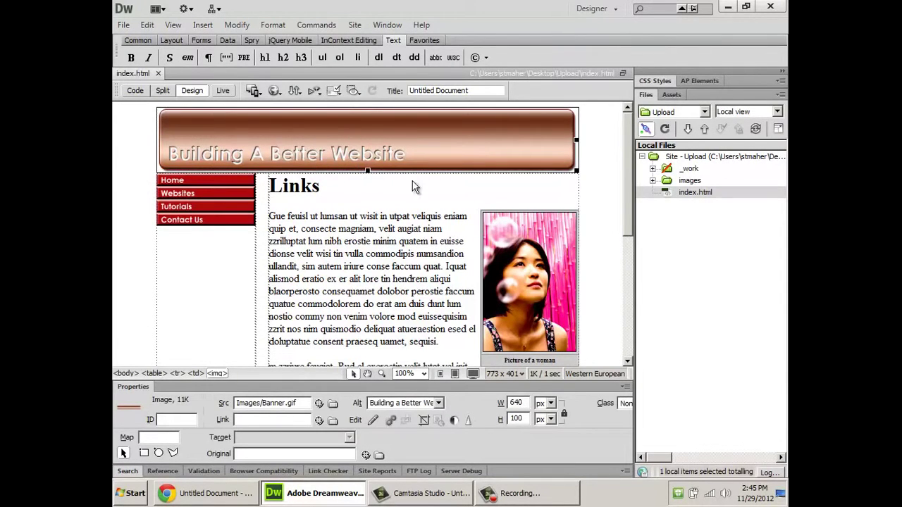
Compare with the live page, then view the banner's Images/Banner.gif source in Code view.
key(F12)
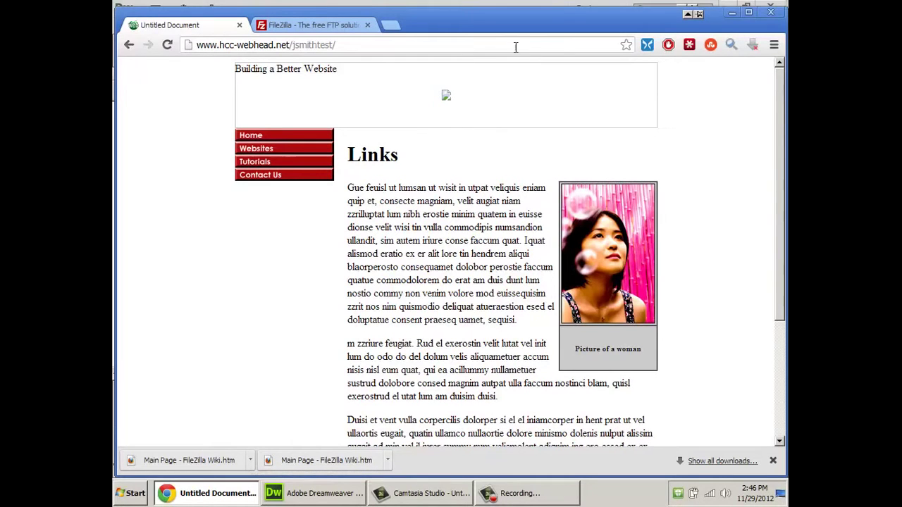
click(733, 13)
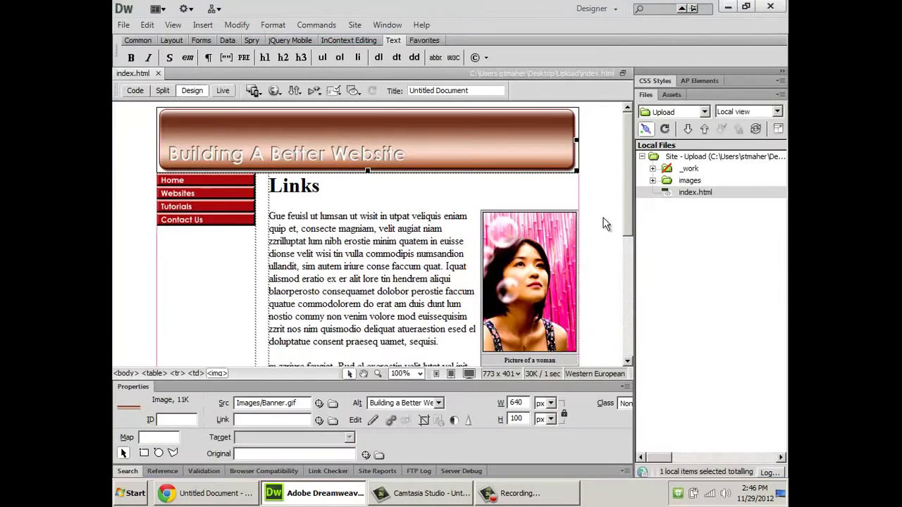
click(687, 183)
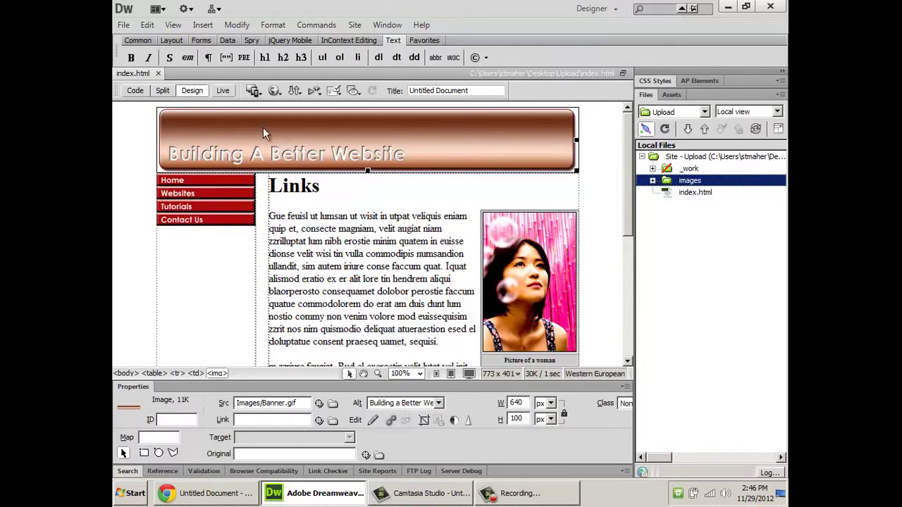
click(136, 91)
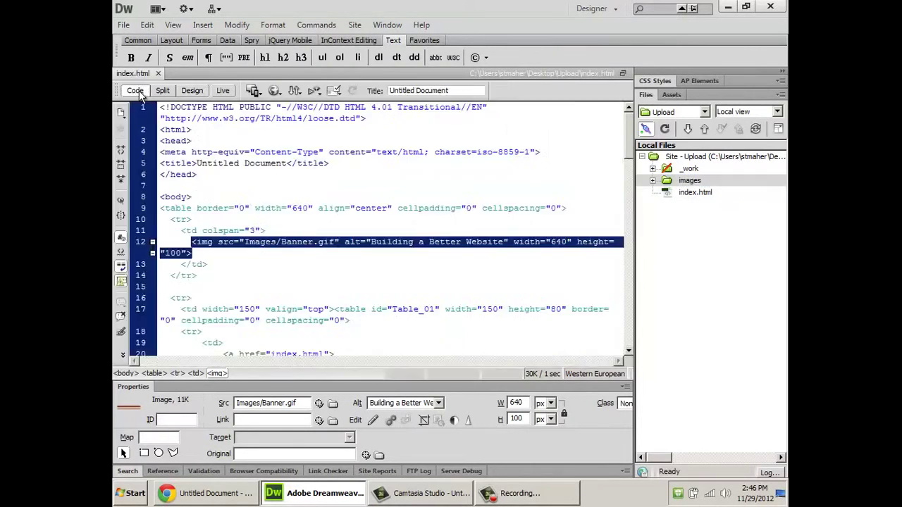
Change the banner source path from Images/Banner.gif to images/Banner.gif.
click(259, 231)
drag(246, 241, 331, 252)
click(249, 248)
click(245, 242)
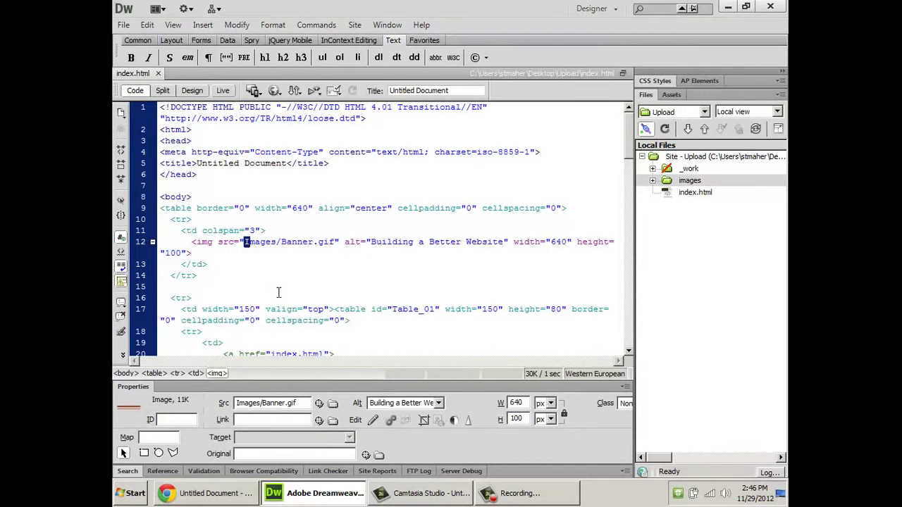
Recheck the live page, then save index.html with the corrected banner path.
click(211, 493)
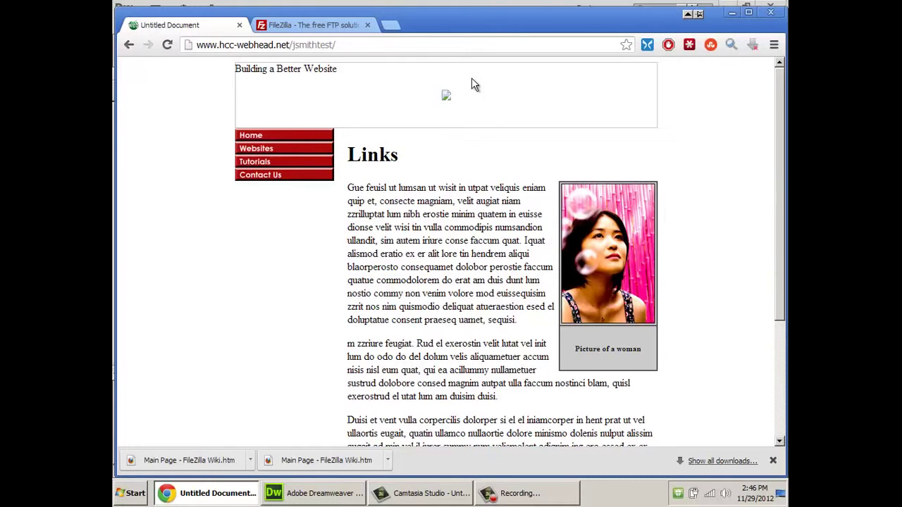
click(484, 6)
click(232, 276)
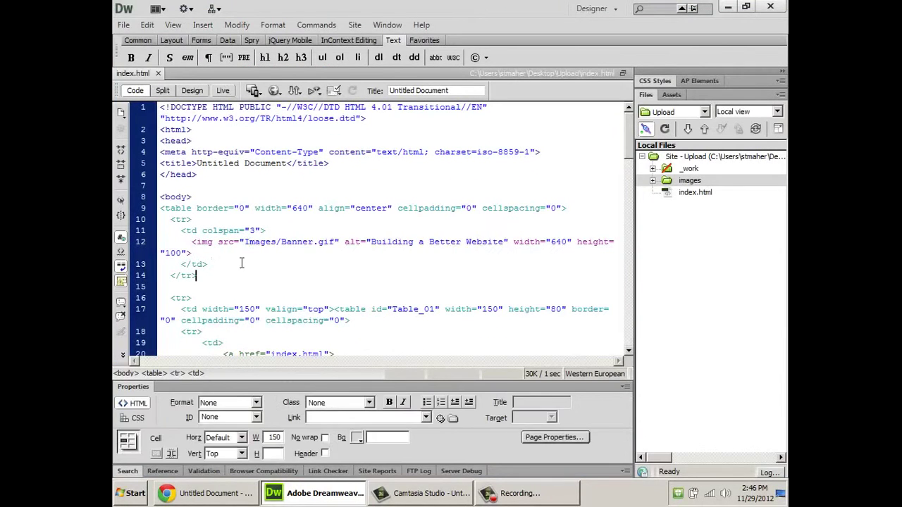
click(247, 241)
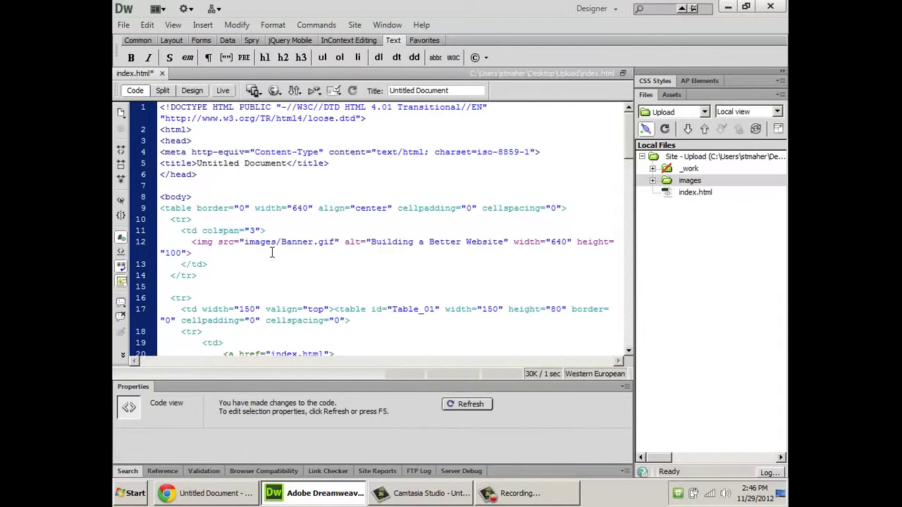
click(123, 25)
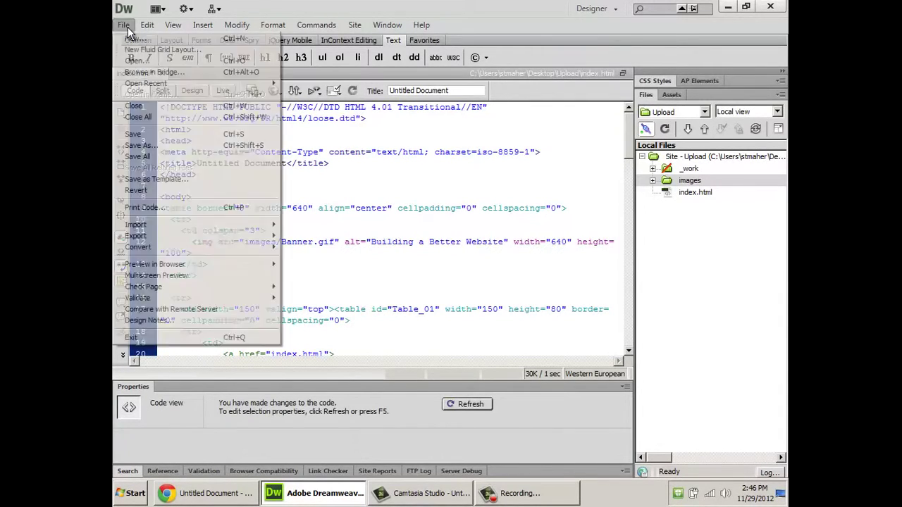
click(171, 135)
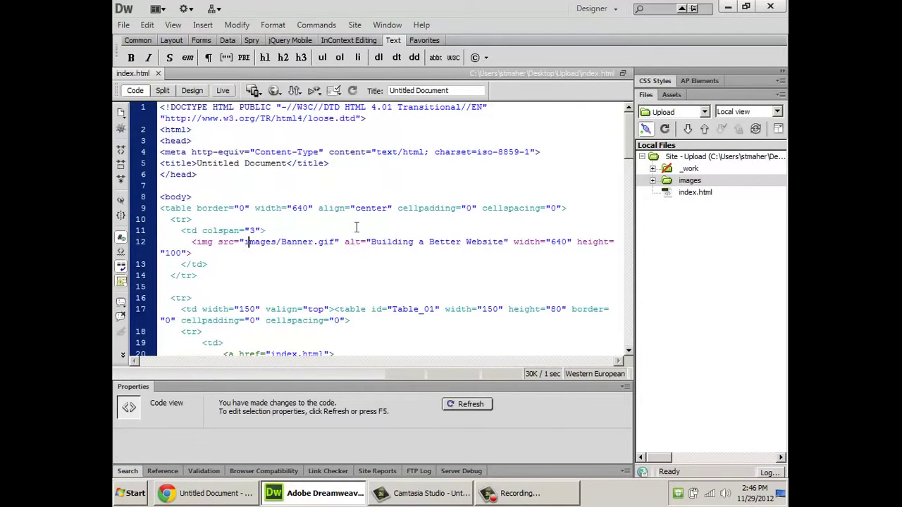
Expand the Files panel to remote and local listings and select the Upload site root.
click(778, 129)
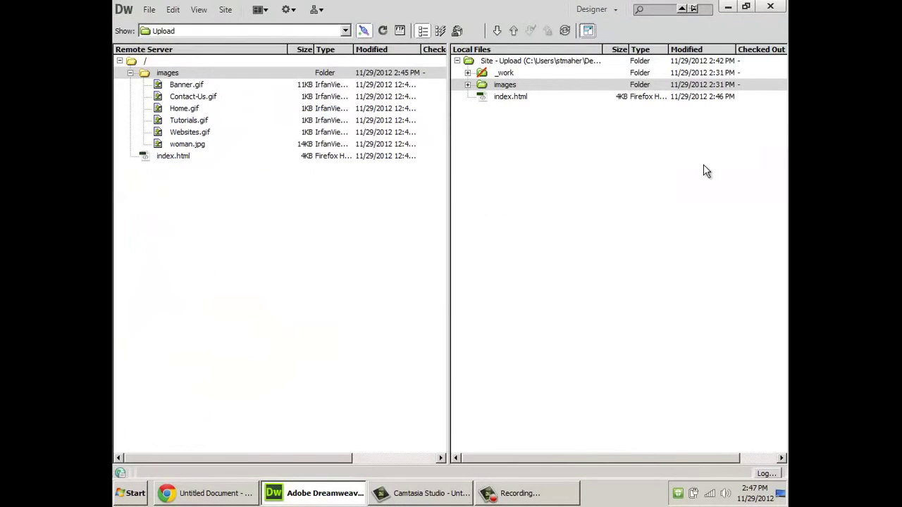
click(515, 97)
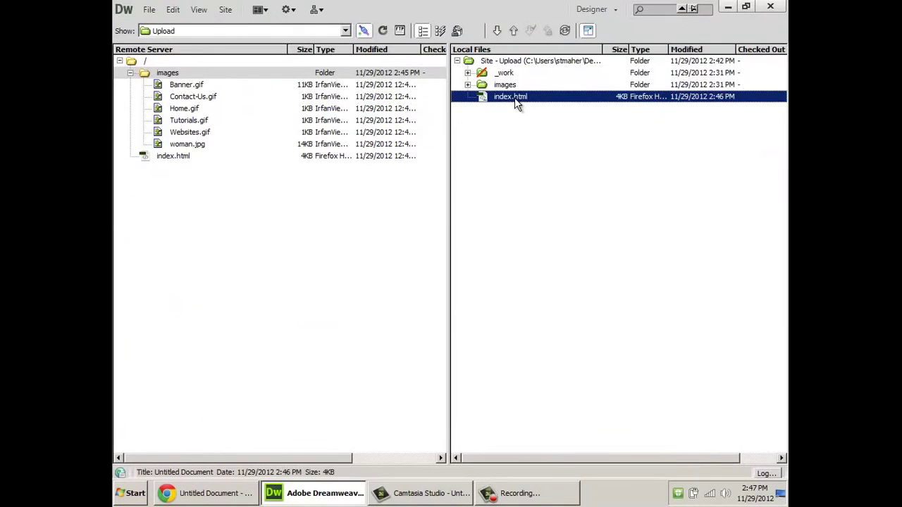
click(507, 61)
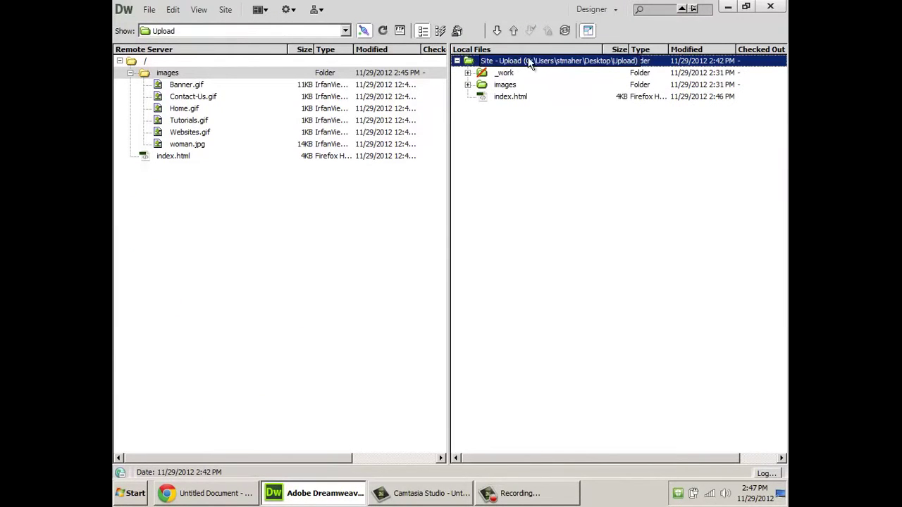
Synchronize the entire 'Upload' site, putting the corrected index.html on the remote server.
click(565, 31)
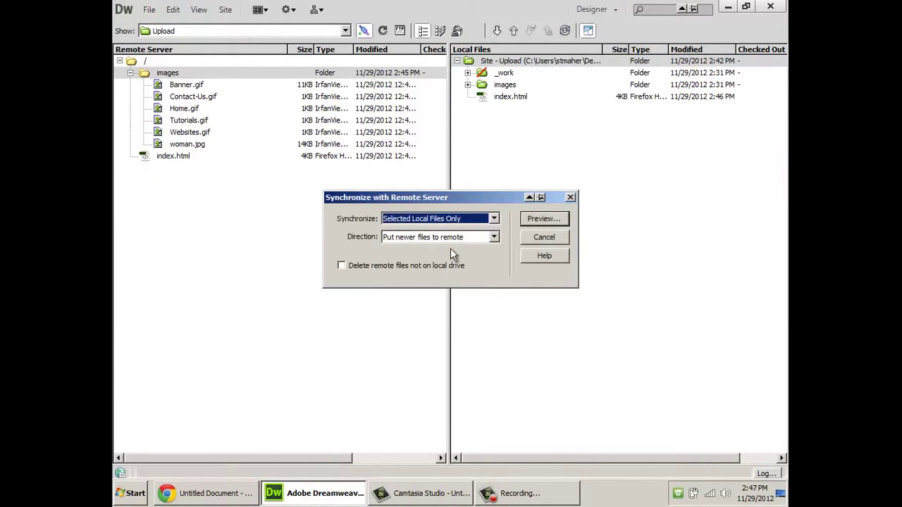
click(461, 220)
click(461, 230)
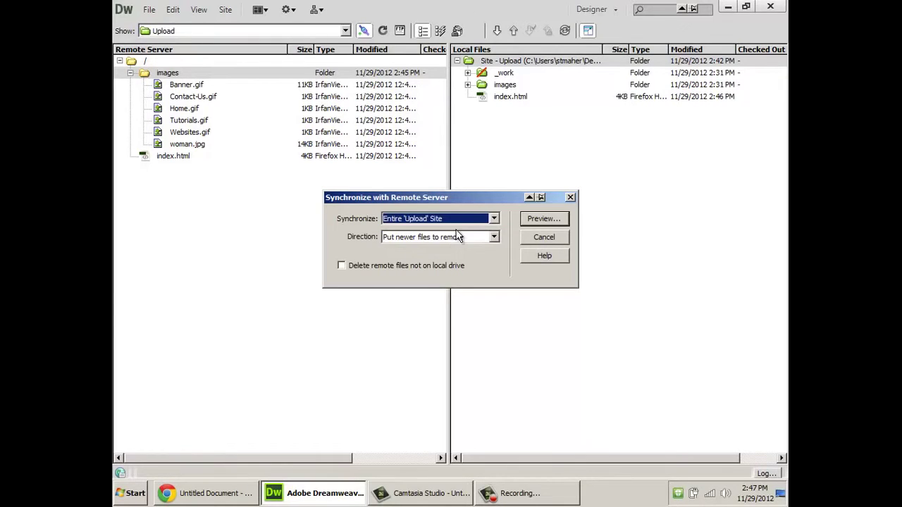
click(551, 219)
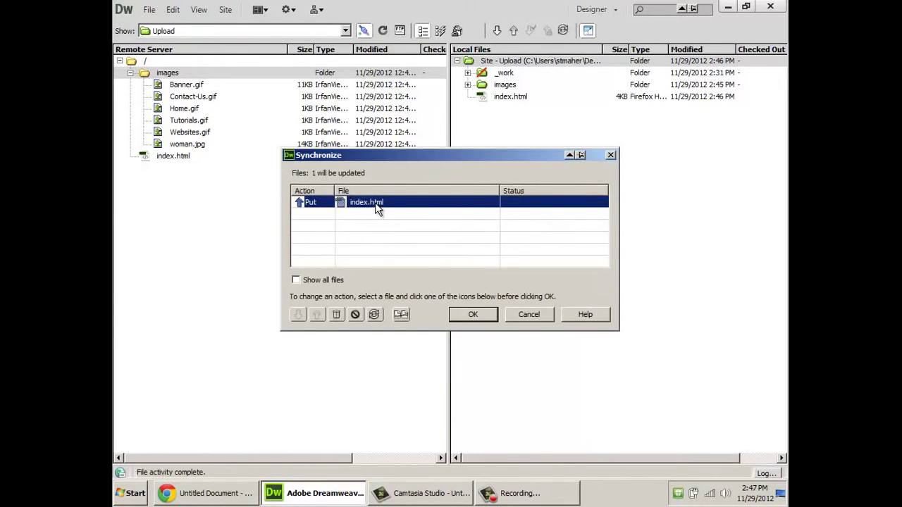
click(479, 314)
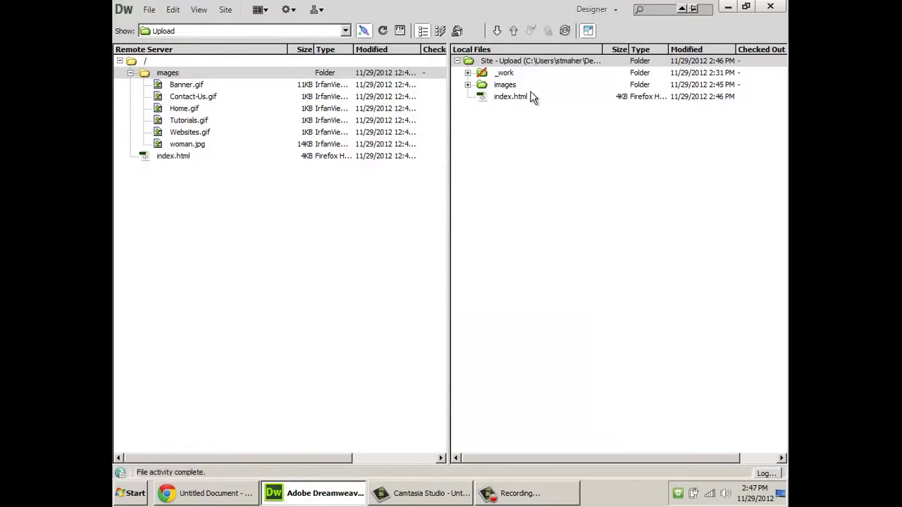
click(241, 497)
Refresh the live page with F5 to confirm the banner now displays, then return to Dreamweaver.
key(F5)
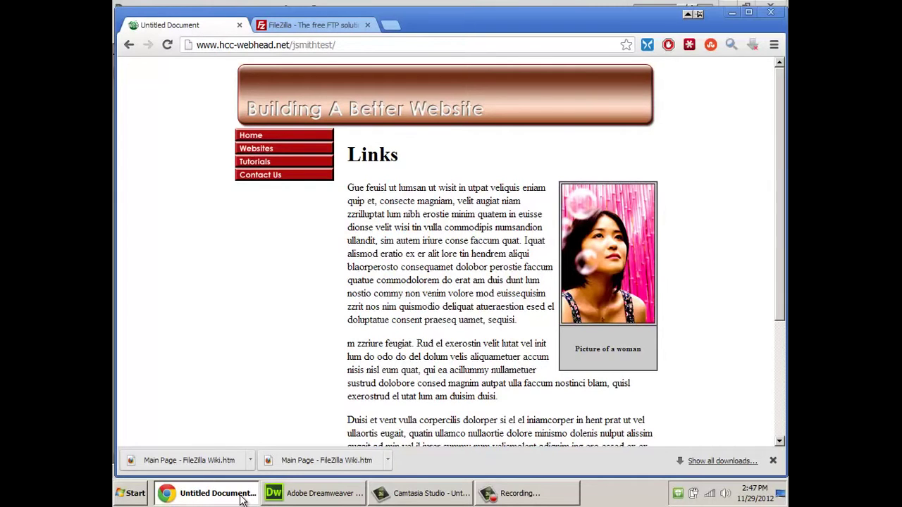
click(317, 493)
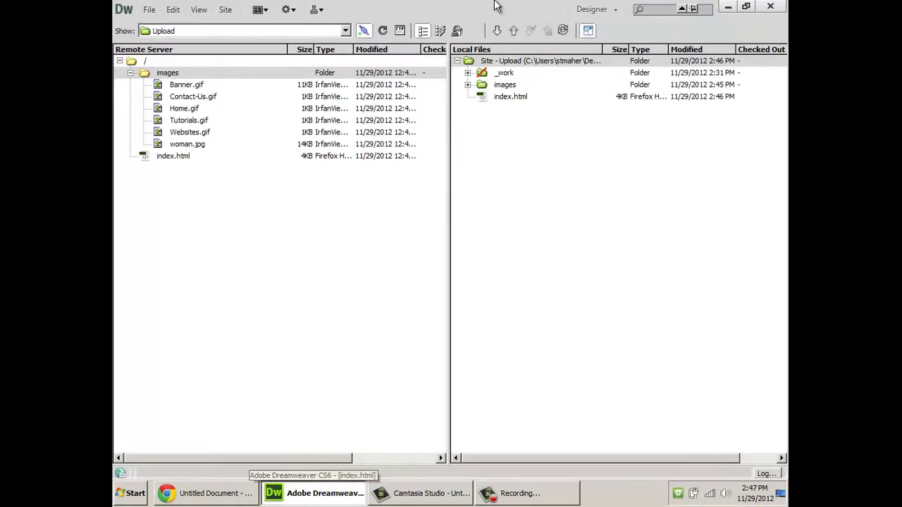
Inspect the local and remote index.html and image files, cancelling an accidental rename.
click(510, 100)
click(500, 100)
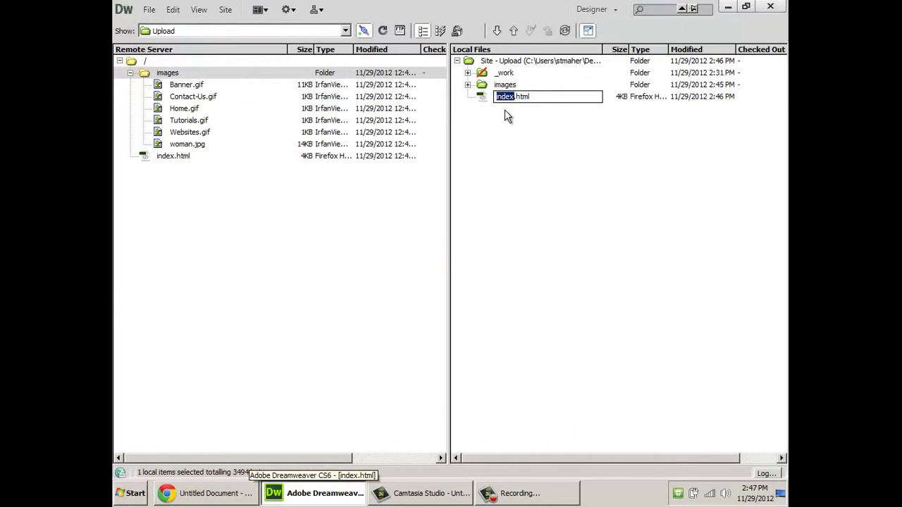
key(Escape)
click(162, 162)
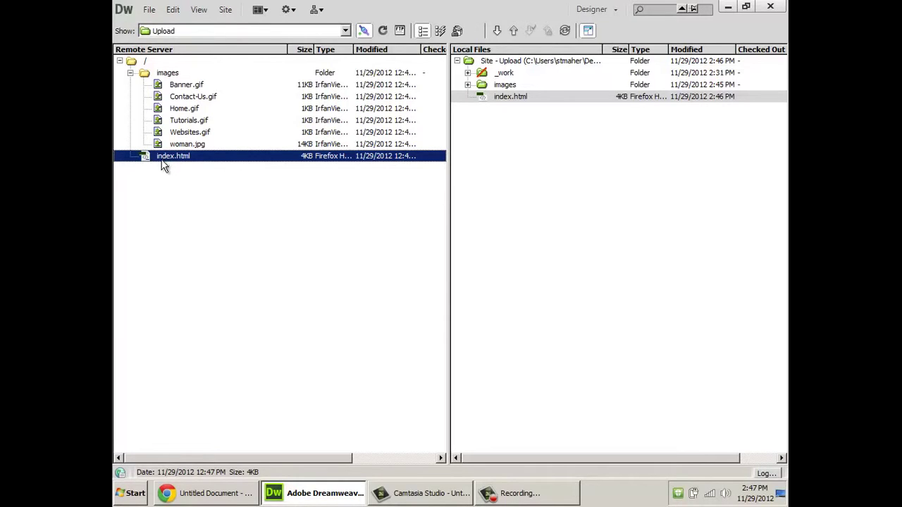
click(182, 132)
key(Up)
key(Up)
key(Up)
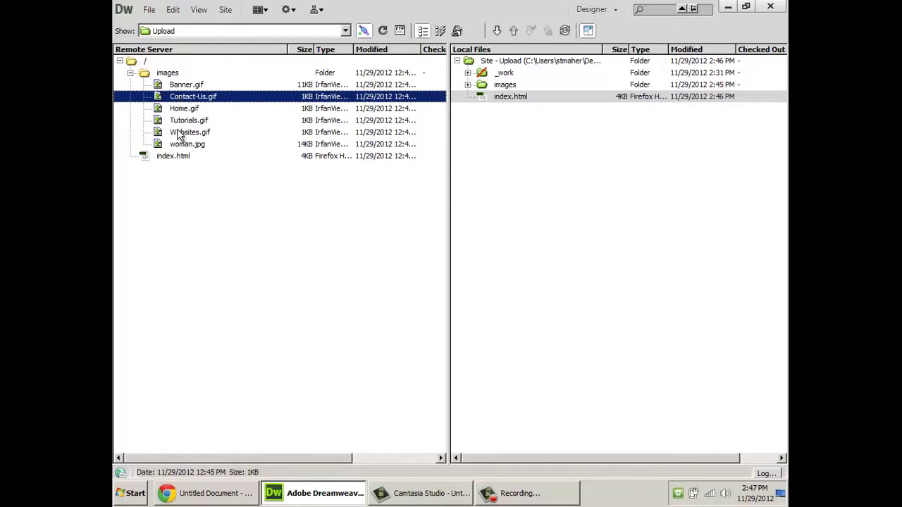
click(170, 157)
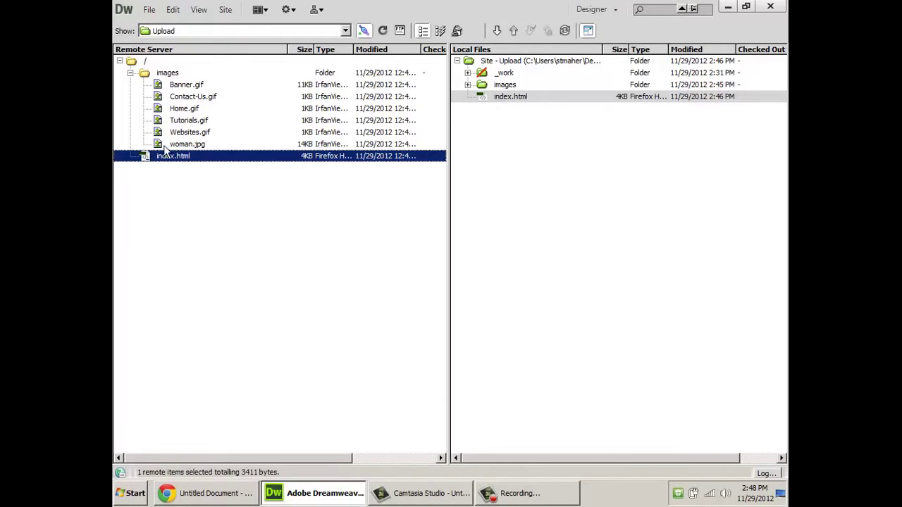
Delete the images folder and index.html from the remote server.
click(171, 73)
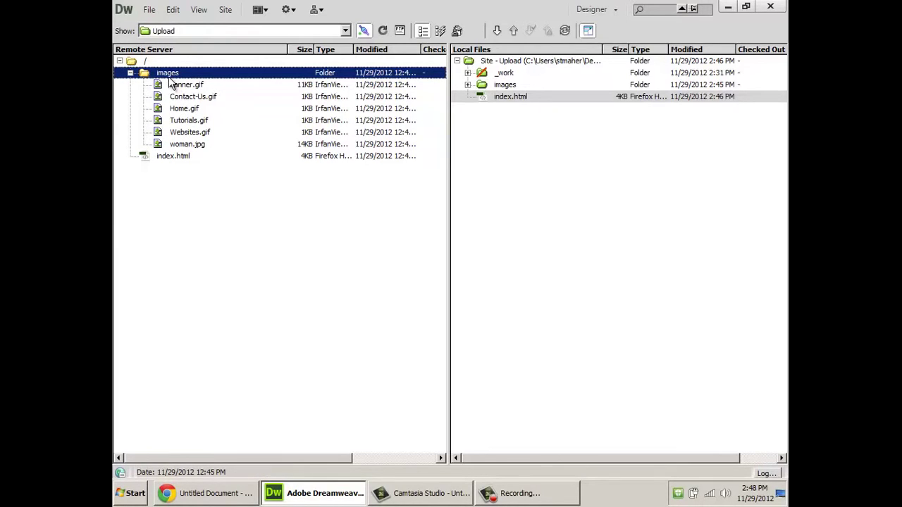
key(Delete)
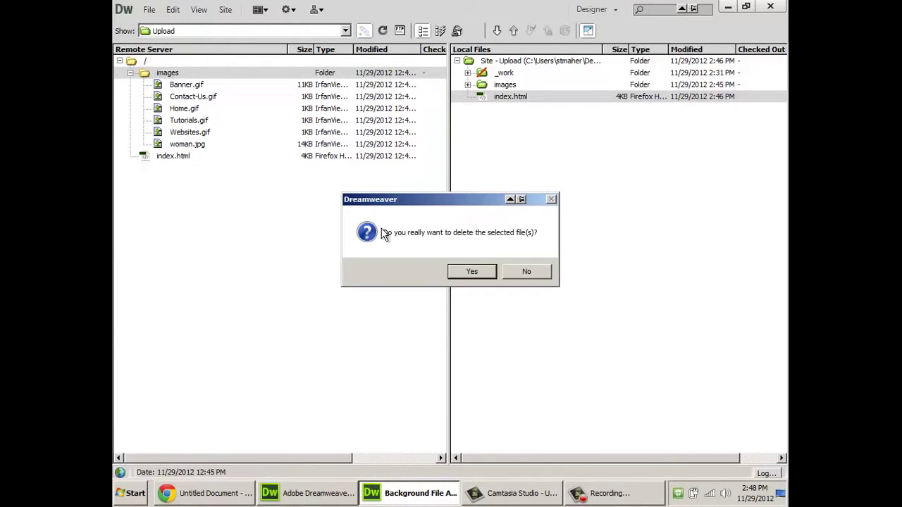
click(463, 272)
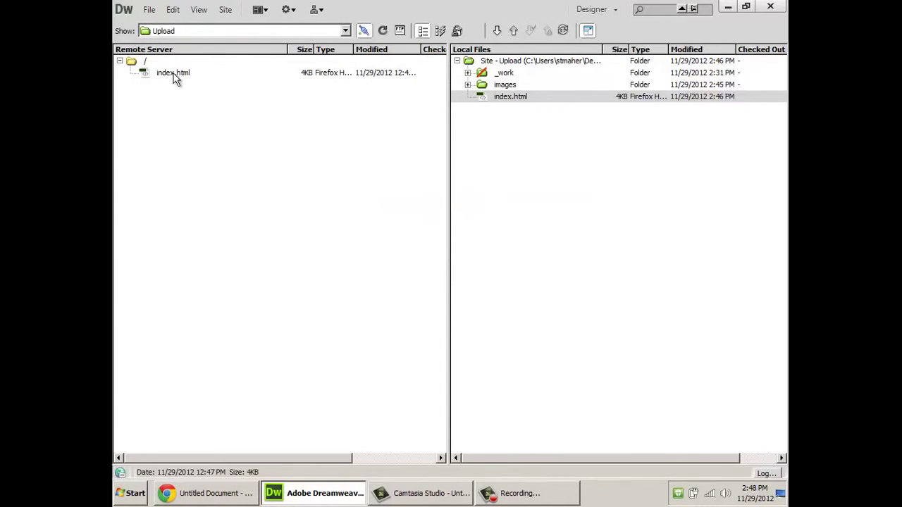
click(174, 77)
key(Delete)
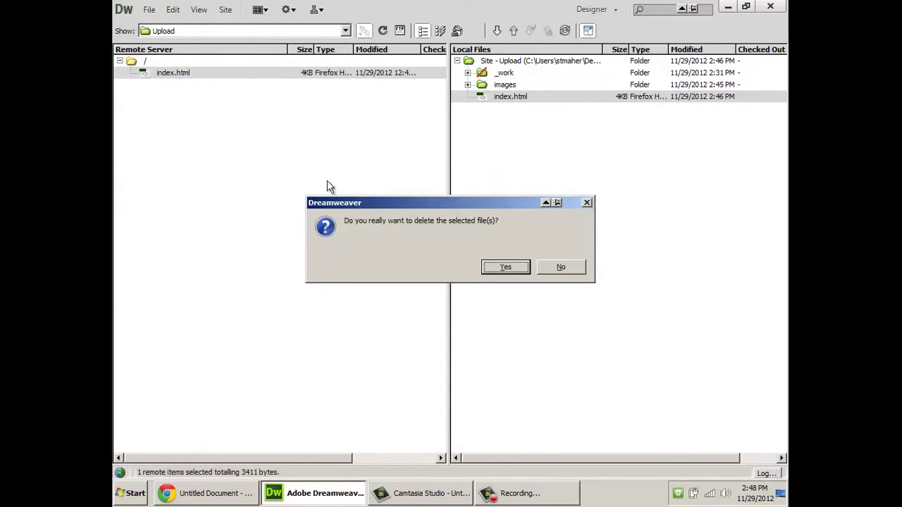
click(497, 268)
Reload the live page in Chrome to see the 404, then return to Dreamweaver.
click(224, 493)
key(F5)
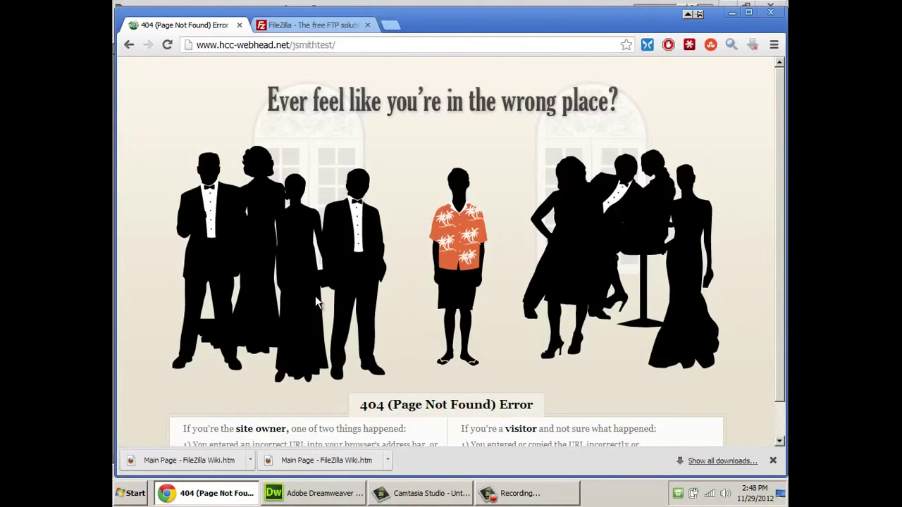
key(alt+Tab)
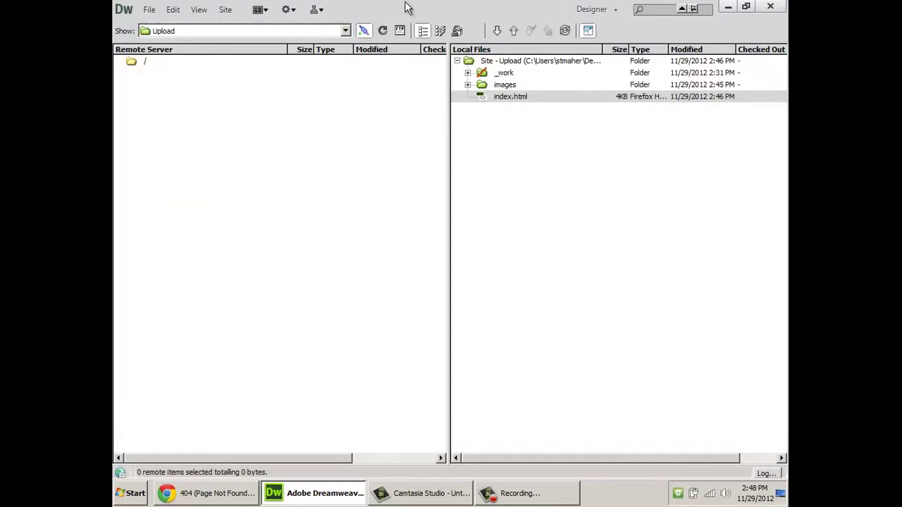
Exit a rename on the local index.html, keeping its name unchanged.
click(508, 98)
click(507, 98)
click(498, 98)
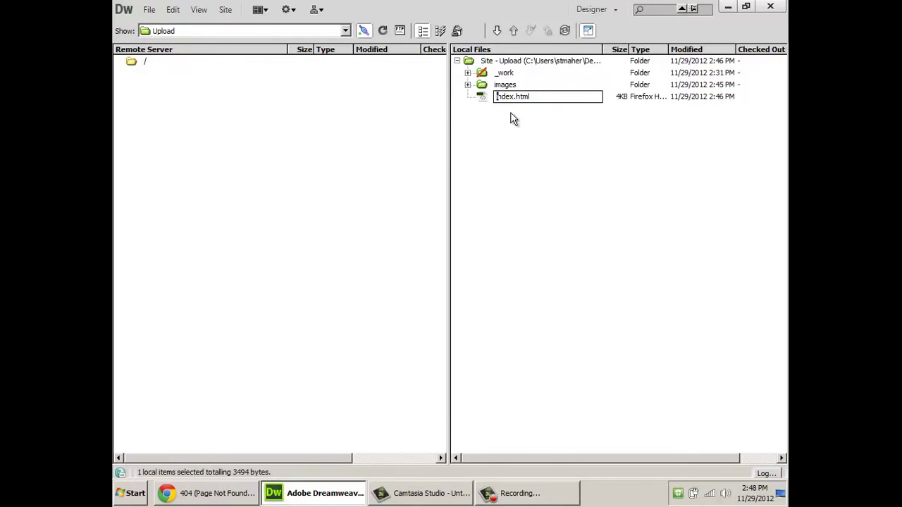
key(Return)
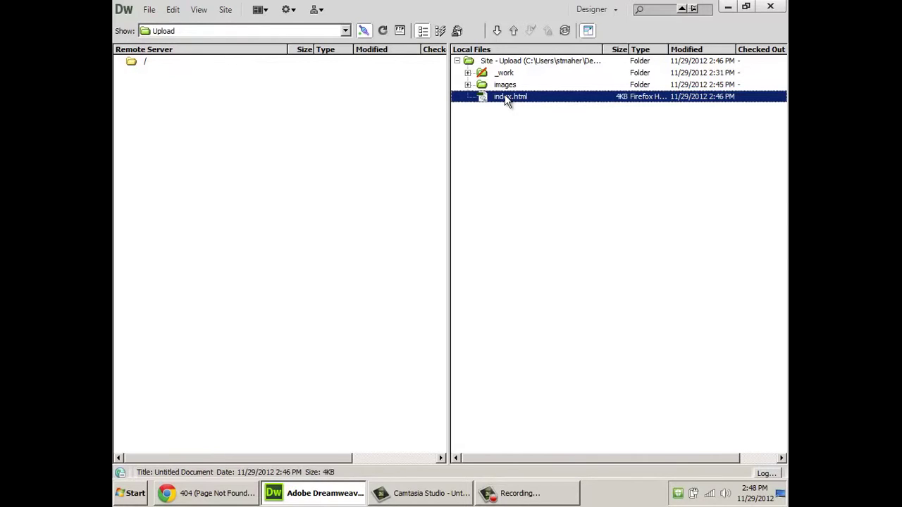
Synchronize the Upload site root, uploading the images folder and index.html, and view the log.
click(505, 60)
click(565, 31)
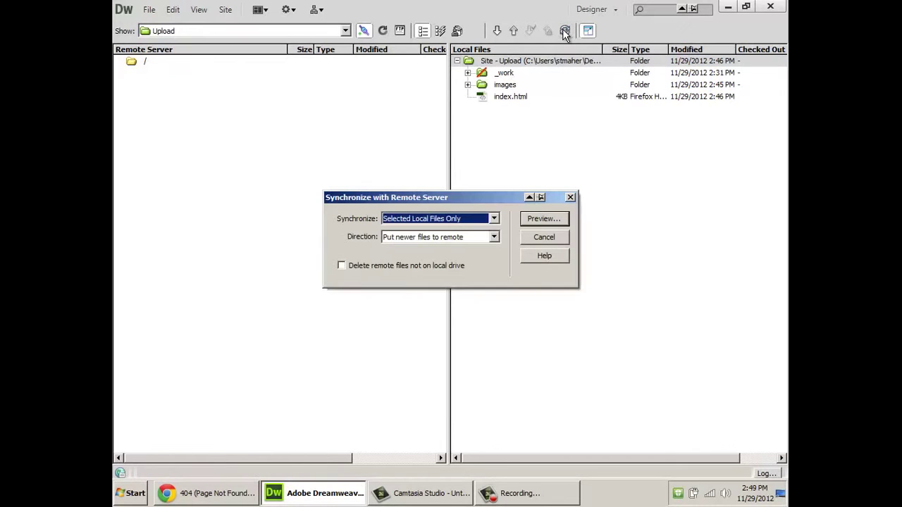
click(565, 221)
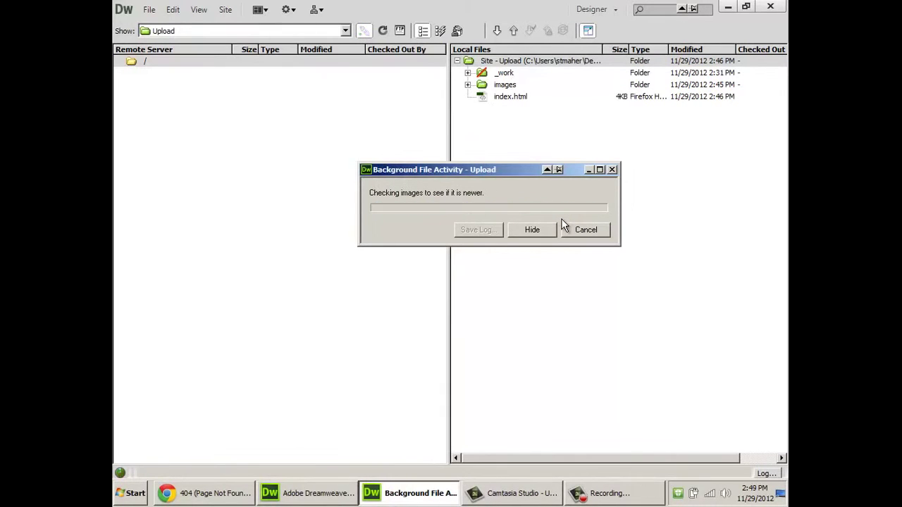
click(475, 313)
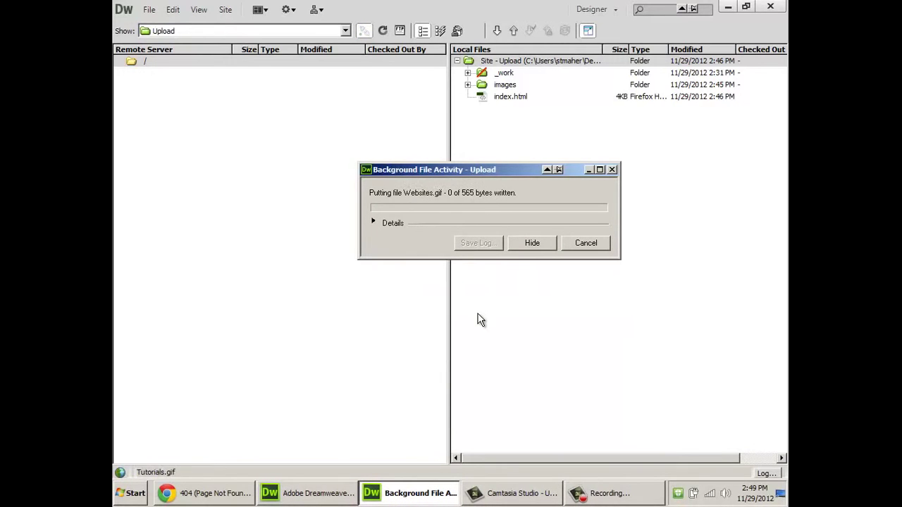
click(375, 223)
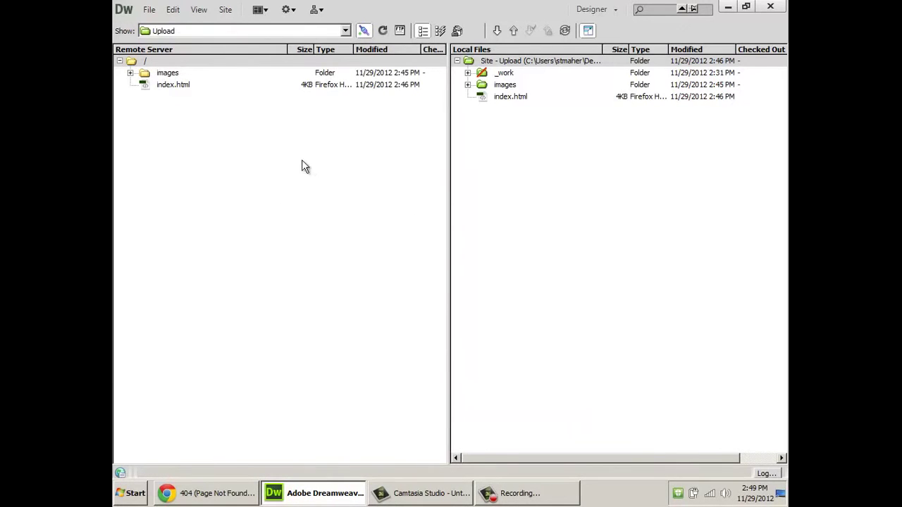
Check the remote images folder, then reload the live page in Chrome to confirm it's restored.
click(130, 73)
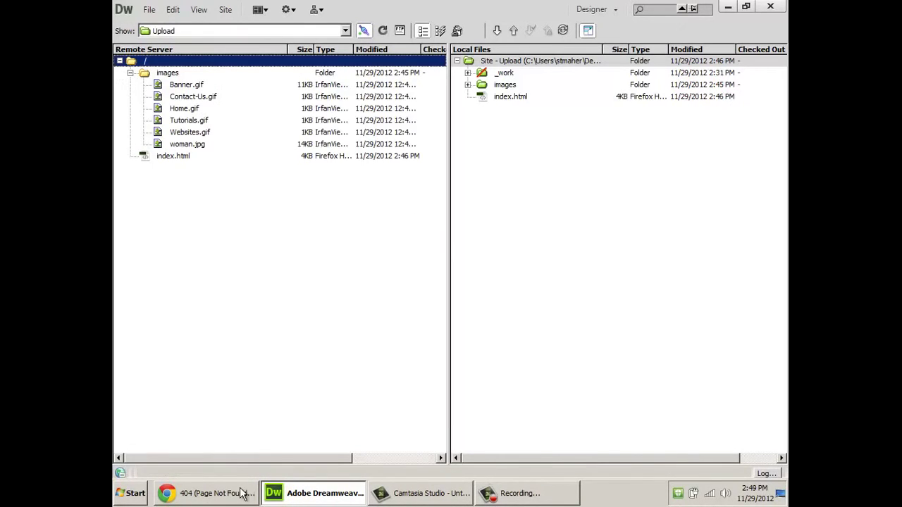
click(246, 491)
click(167, 48)
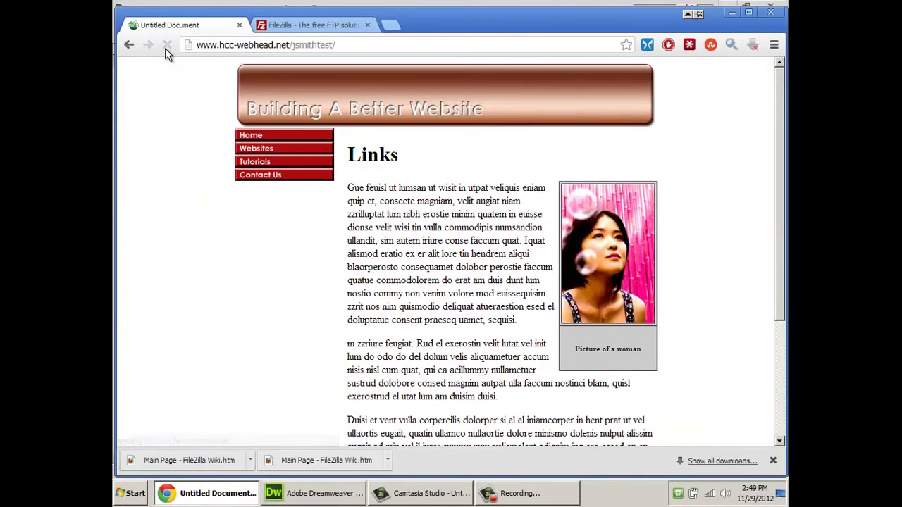